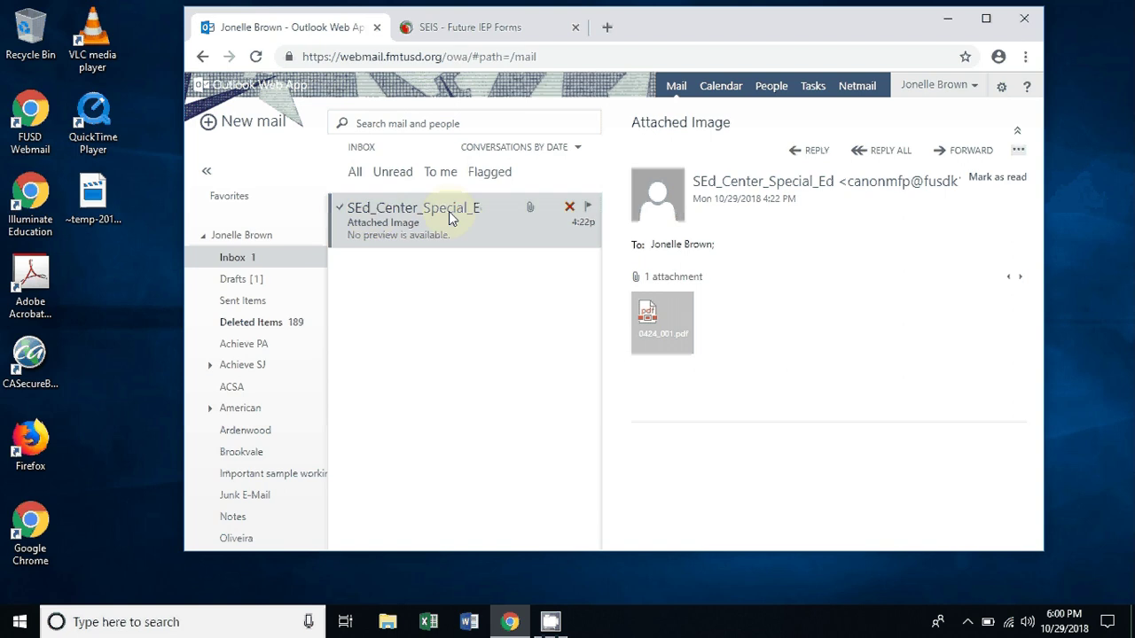
# - Download the 0424_001.pdf attachment from the e-mail, preview the downloaded copy and close the preview
pyautogui.moveTo(677, 338)
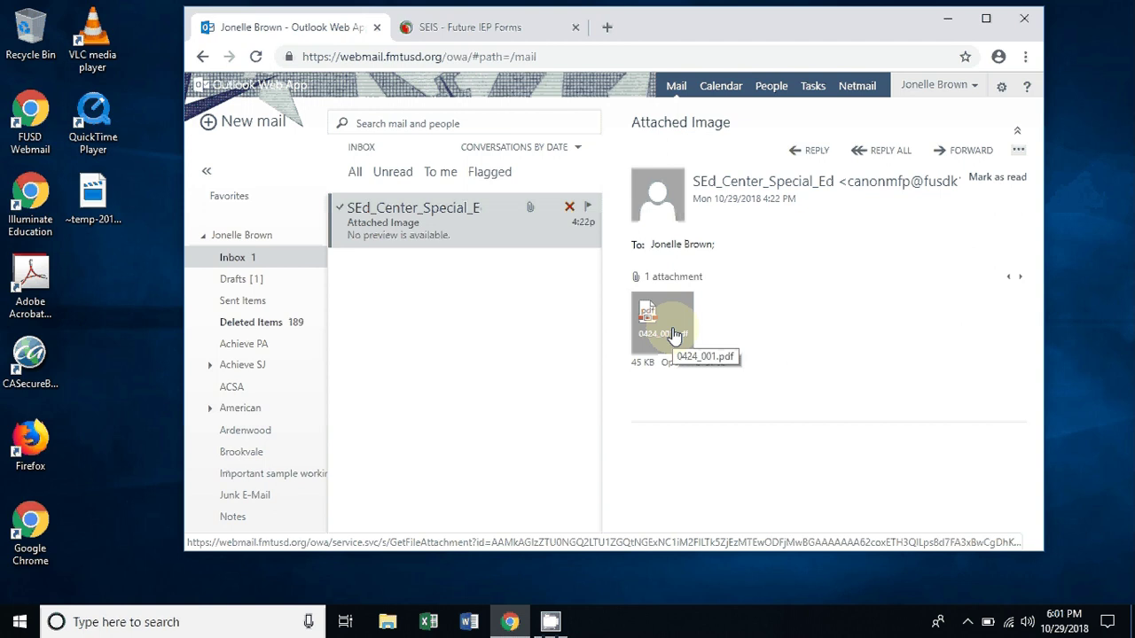
pyautogui.click(674, 335)
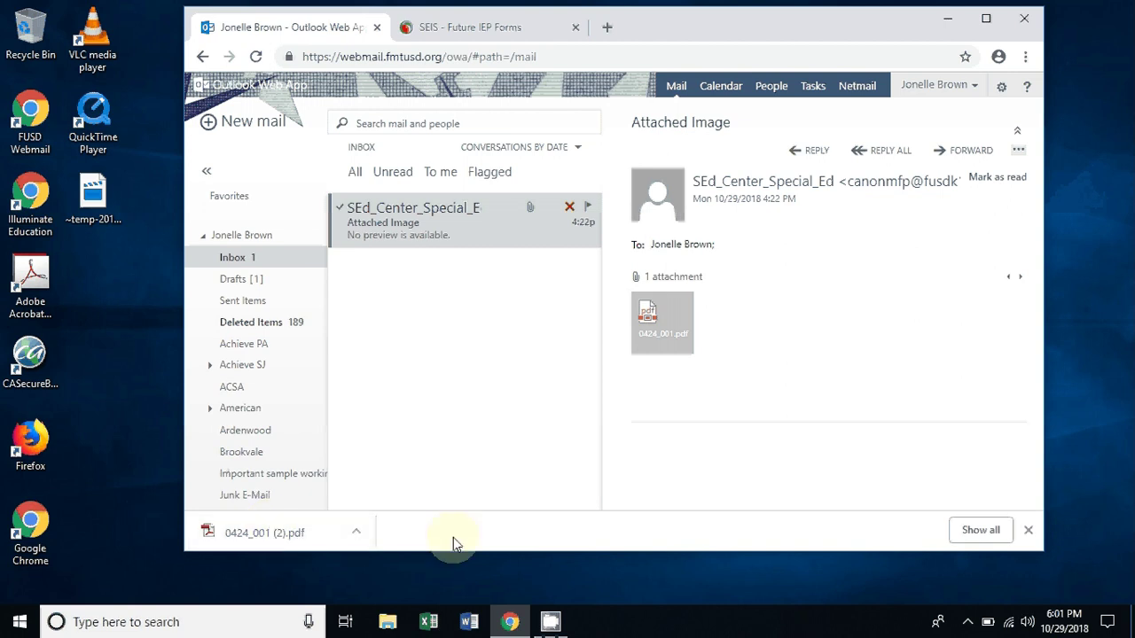
pyautogui.click(337, 534)
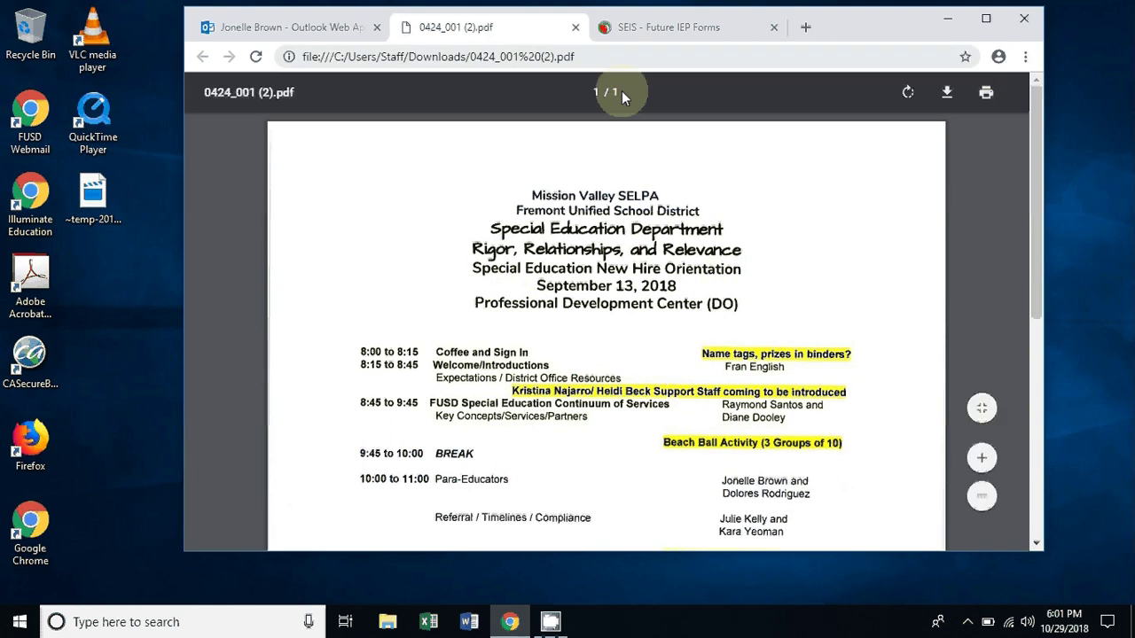
pyautogui.click(575, 28)
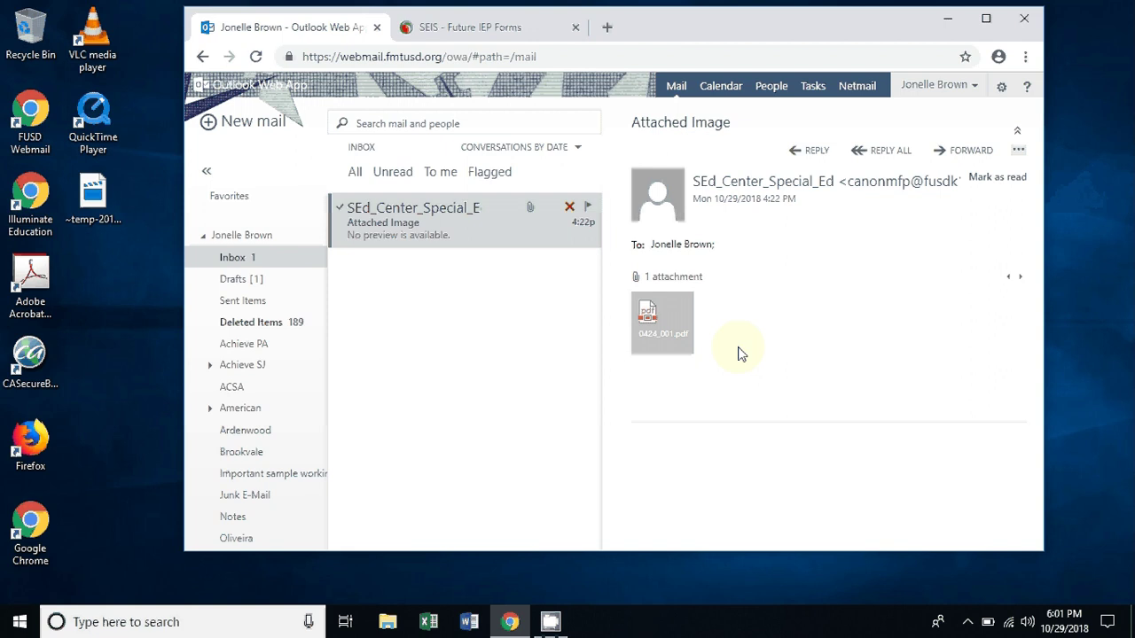
# - Switch to File Explorer and show the contents of the Downloads folder
pyautogui.moveTo(678, 315); pyautogui.dragTo(387, 625)
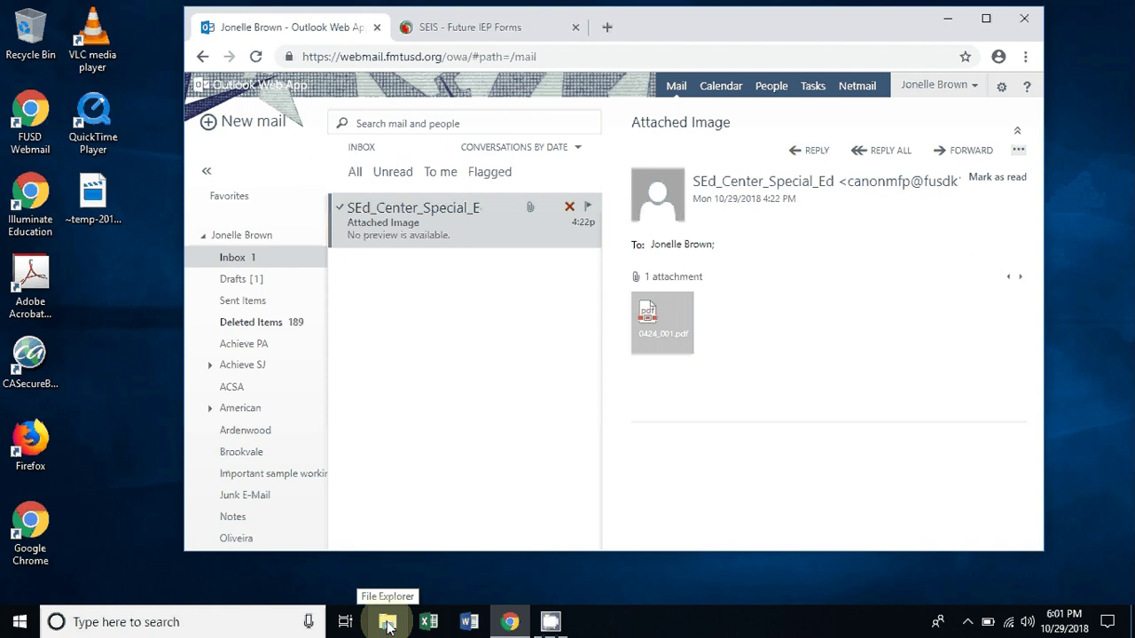
pyautogui.moveTo(388, 625); pyautogui.dragTo(183, 206)
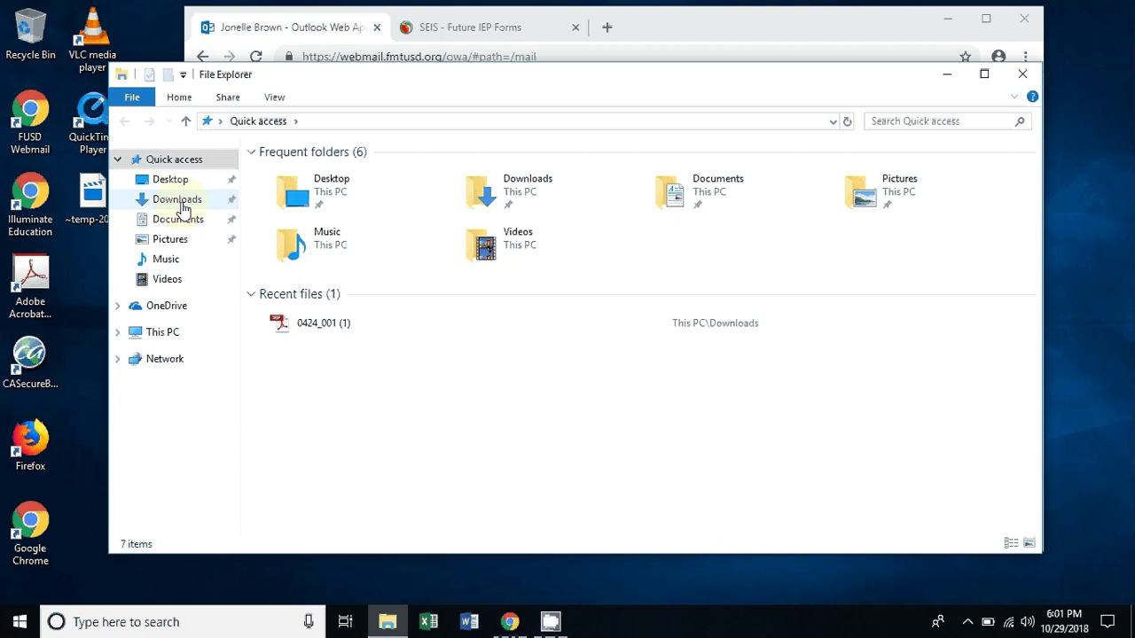
pyautogui.click(182, 206)
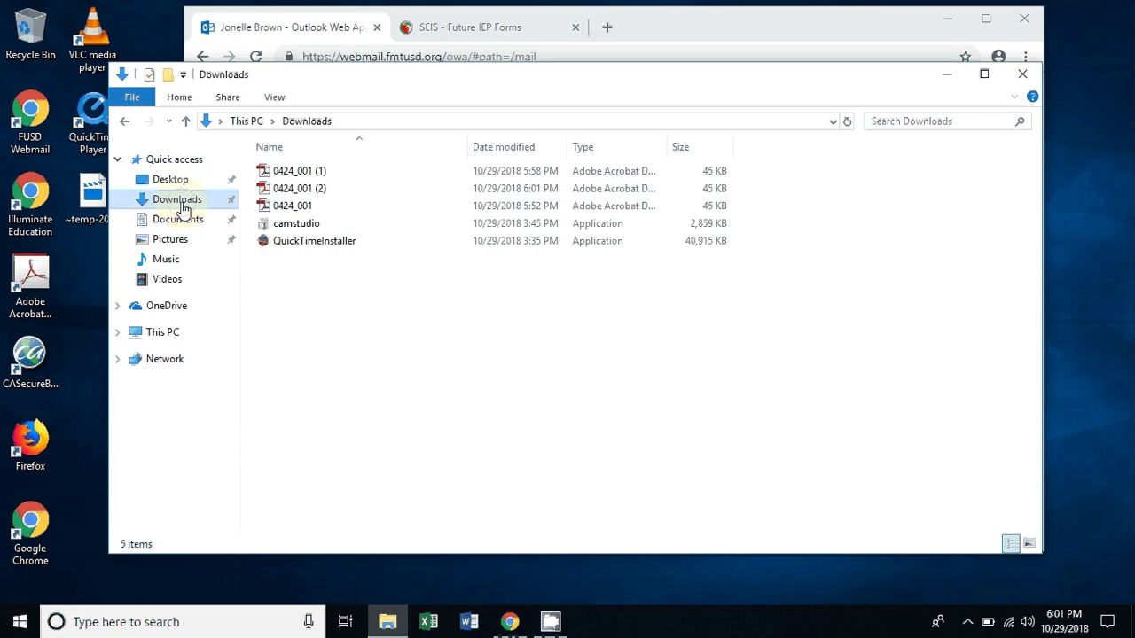
# - View the 0424_001 (1) PDF in Adobe Acrobat to check its content, and close it
pyautogui.click(294, 175)
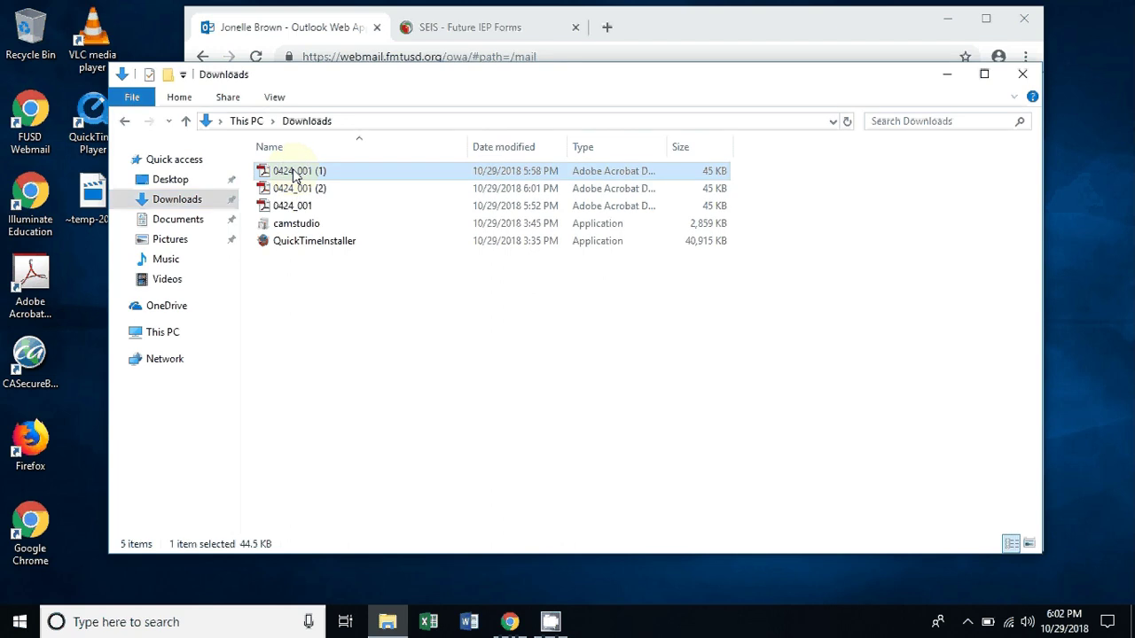
pyautogui.doubleClick(295, 174)
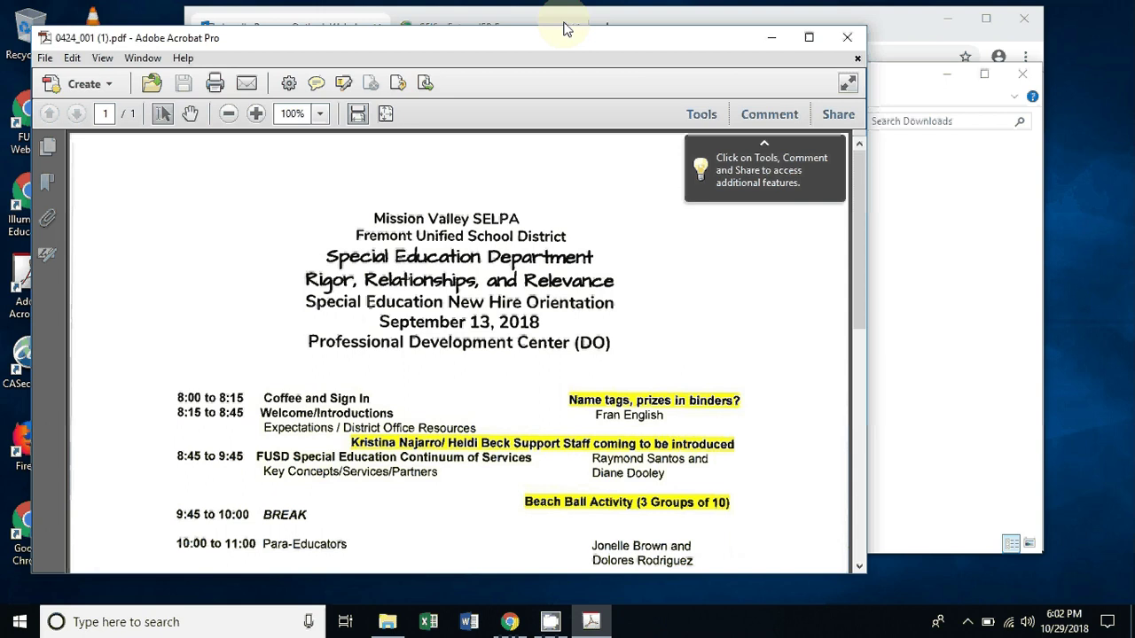
pyautogui.click(850, 37)
# - Rename the 0424_001 PDF in the Downloads folder as 2018.10.29 SAMPLE SEIS UPLOAD
pyautogui.click(301, 209)
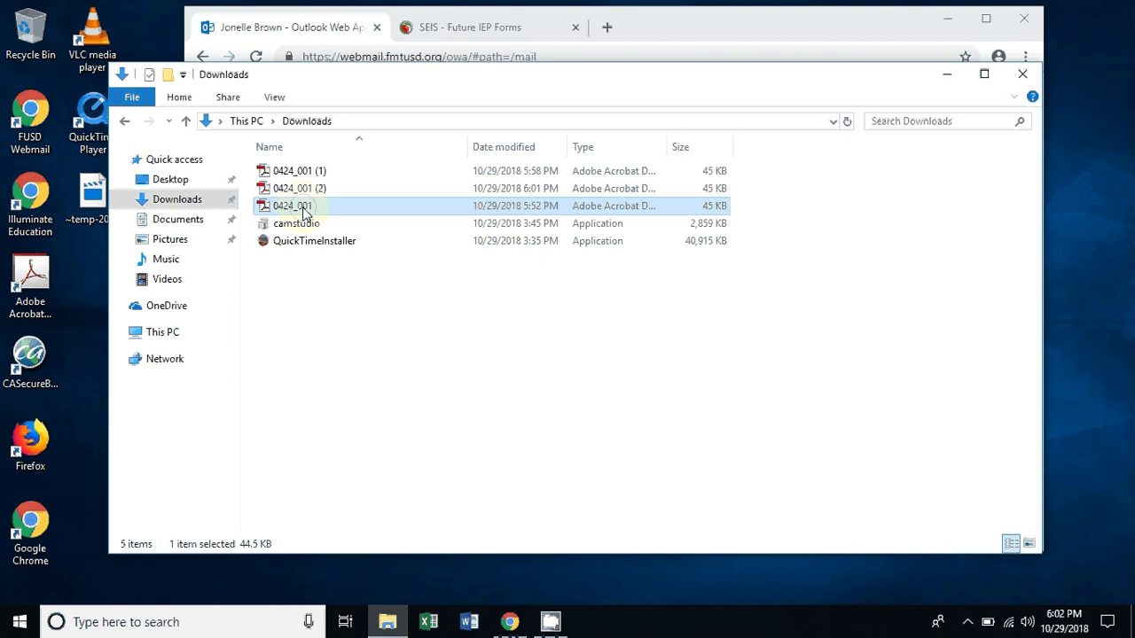
pyautogui.rightClick(305, 214)
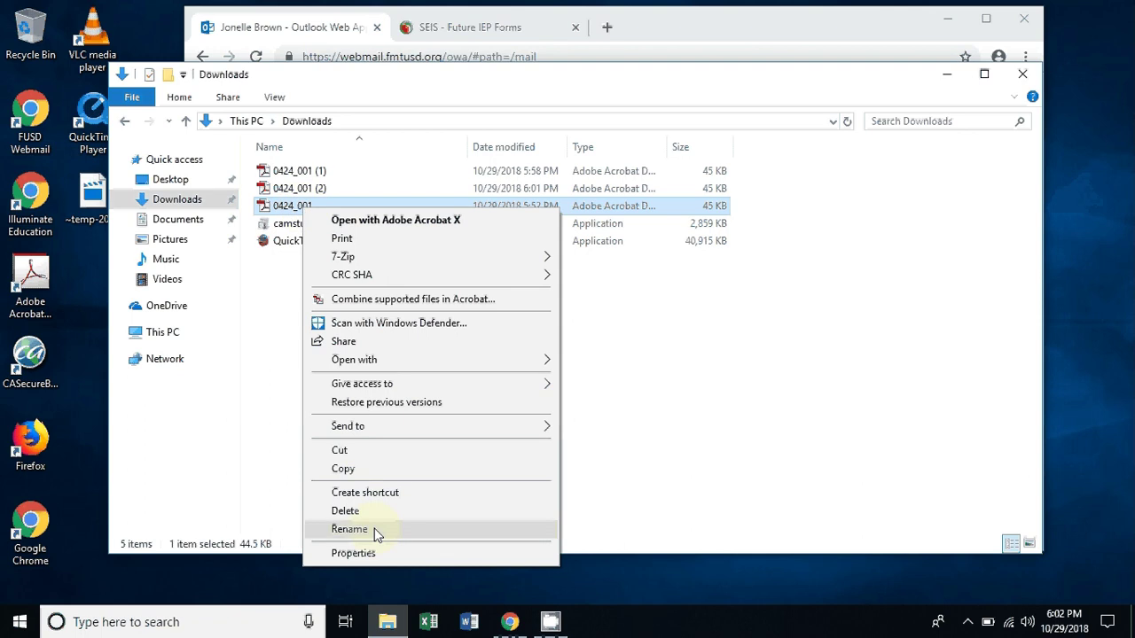
pyautogui.click(349, 530)
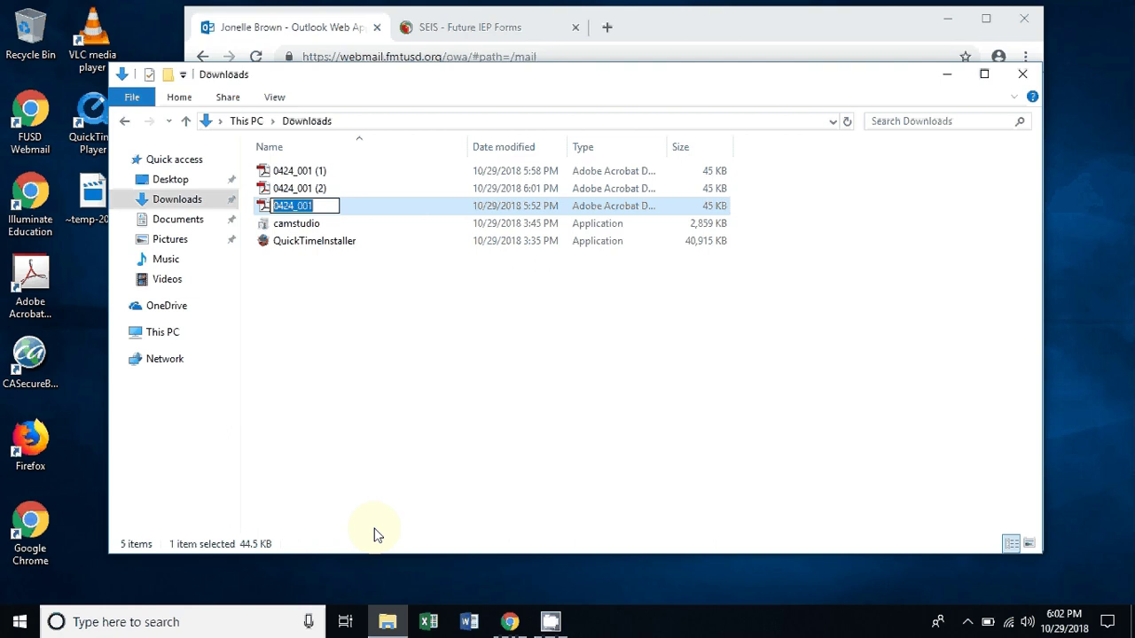
pyautogui.write('2018')
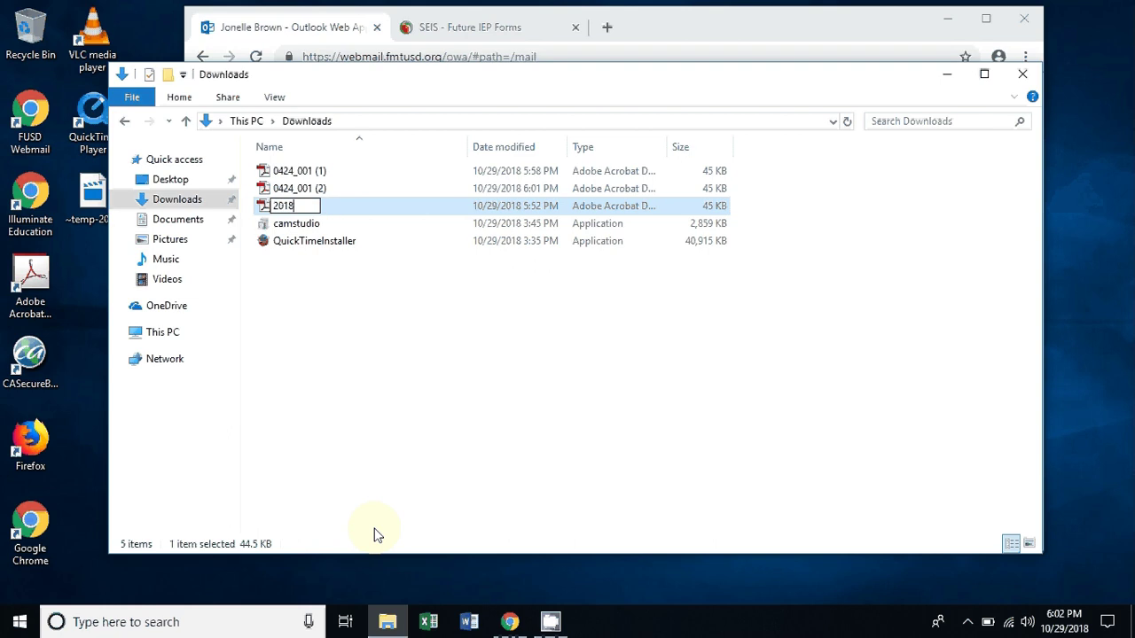
pyautogui.write('.10.29')
pyautogui.write('SAMPLE S')
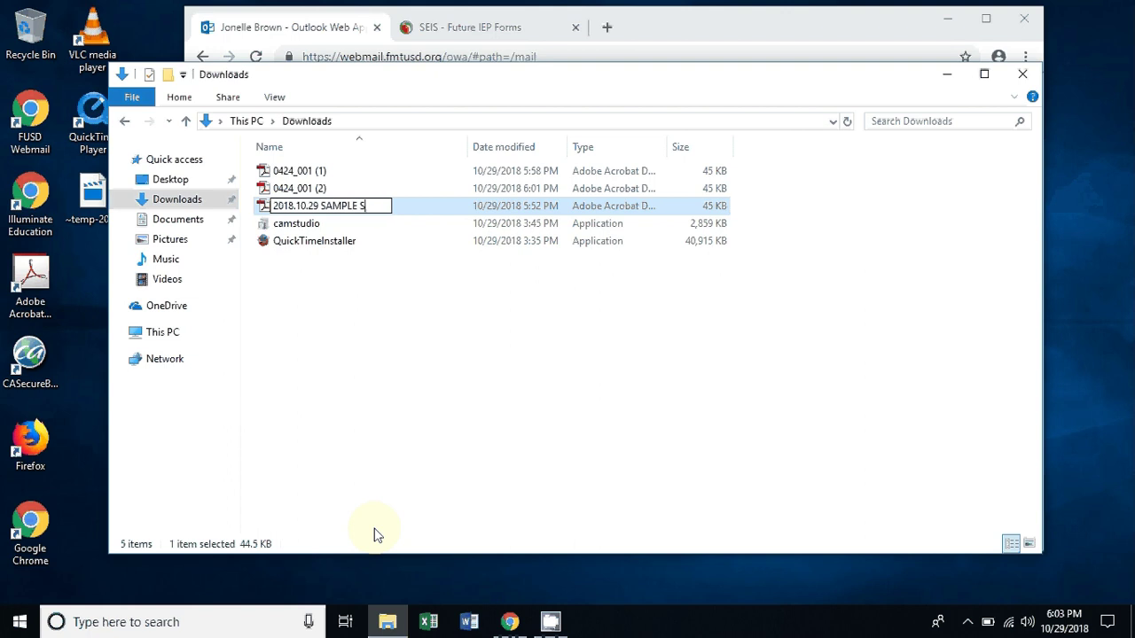
pyautogui.write('EIS UPL')
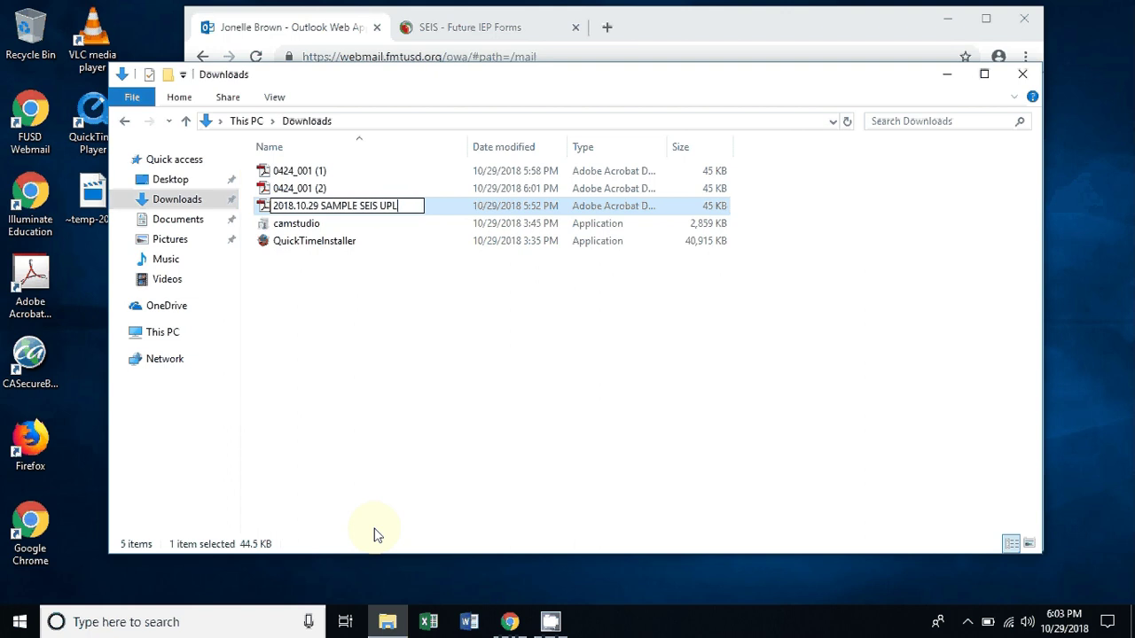
pyautogui.write('OAD')
pyautogui.click(346, 532)
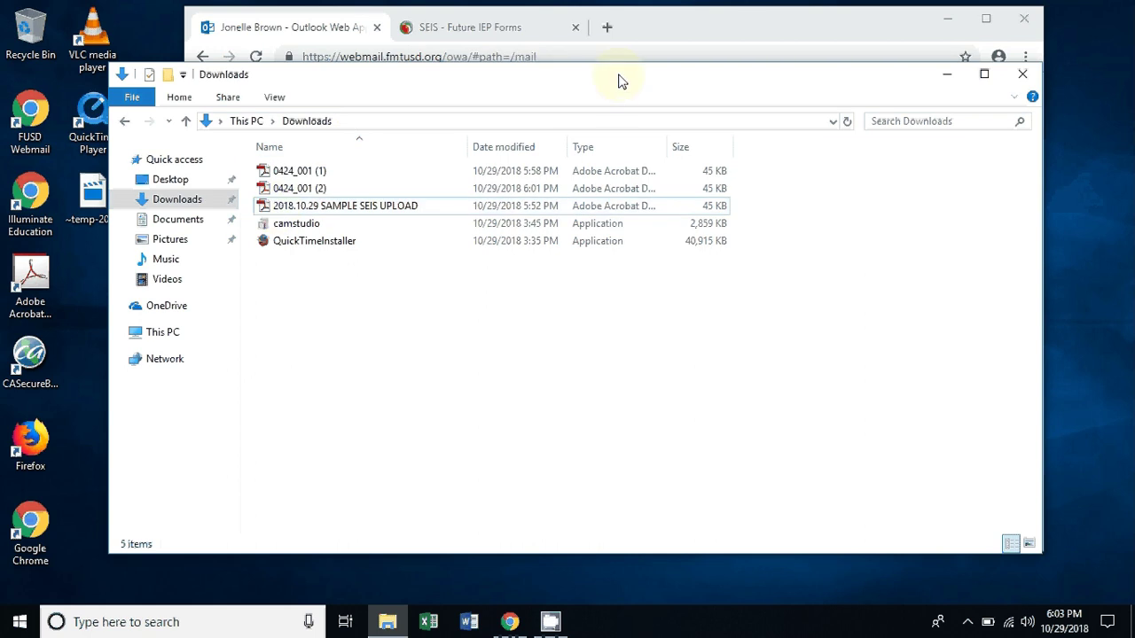
# - Move the 2018.10.29 SAMPLE SEIS UPLOAD file from Downloads to the desktop and close File Explorer
pyautogui.moveTo(610, 71); pyautogui.dragTo(692, 41)
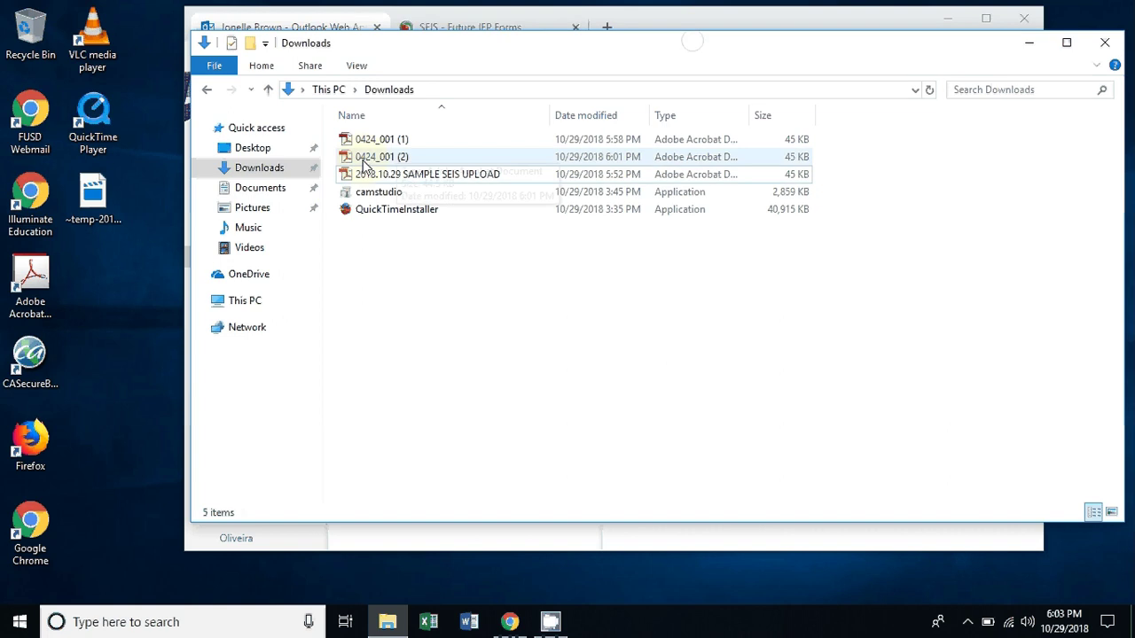
pyautogui.click(346, 176)
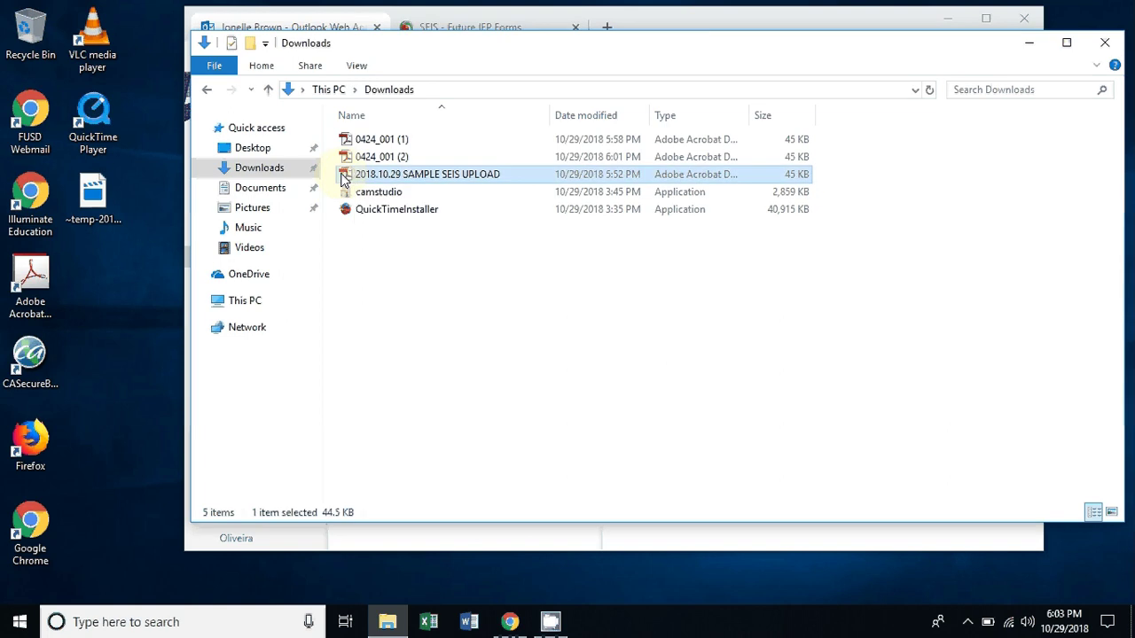
pyautogui.moveTo(344, 179); pyautogui.dragTo(121, 332)
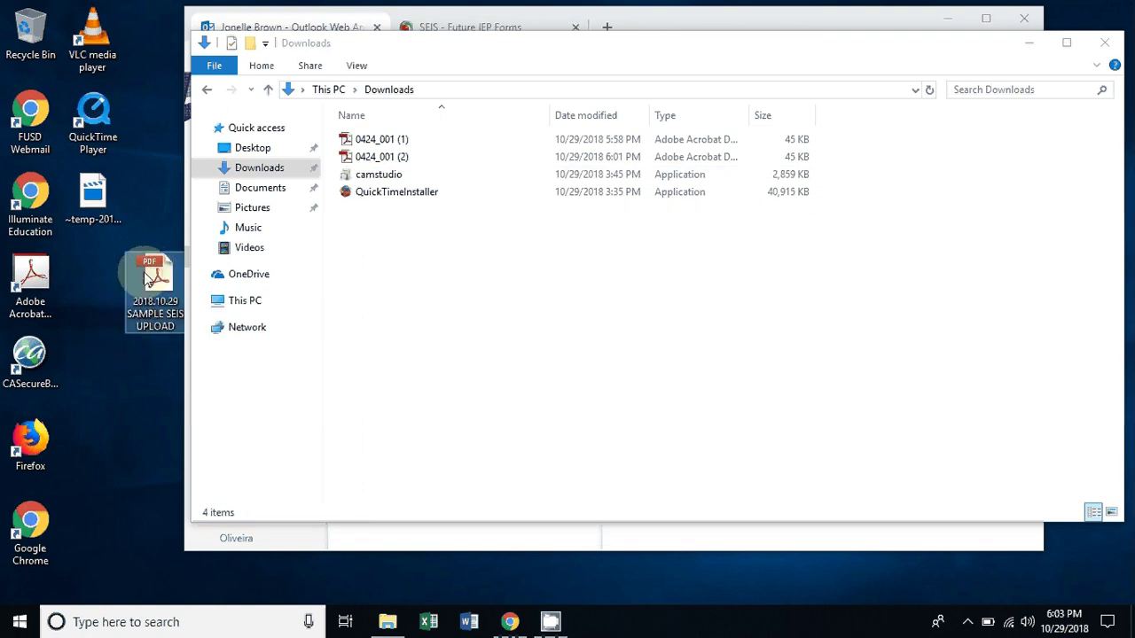
pyautogui.moveTo(147, 277); pyautogui.dragTo(120, 271)
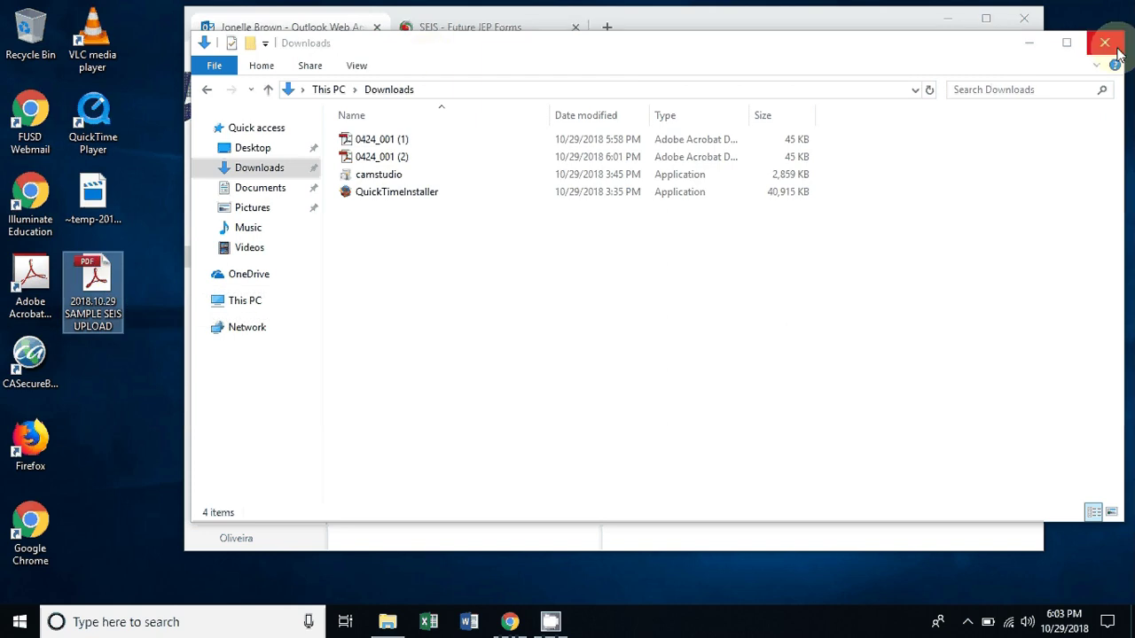
pyautogui.click(1105, 42)
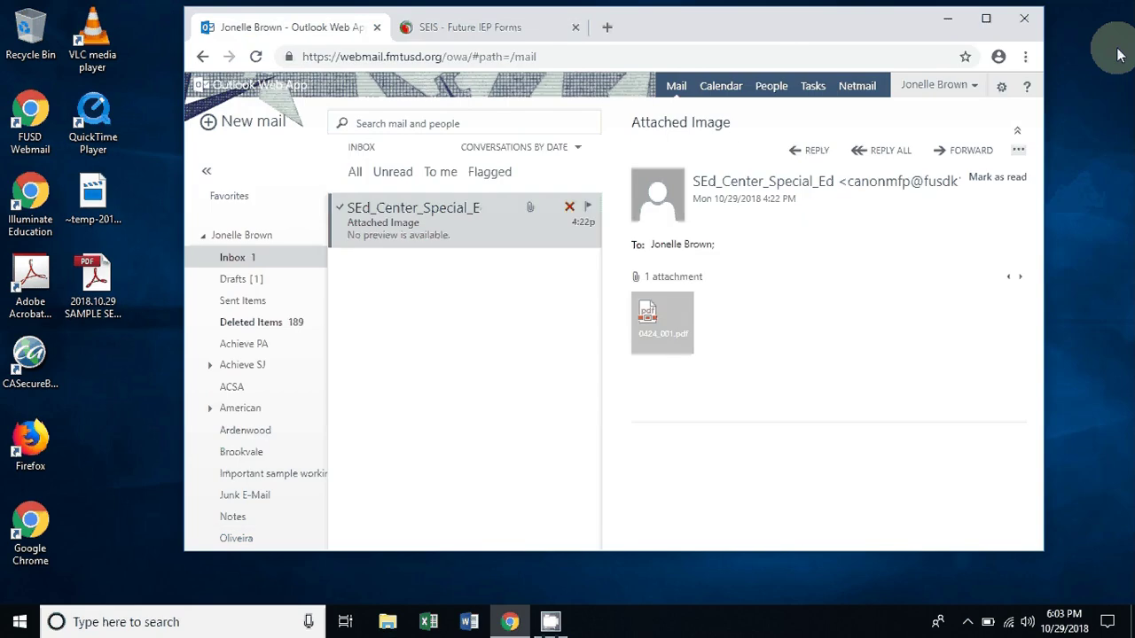
# - Switch to SEIS in the browser and start adding an attachment to the student's future IEP
pyautogui.click(434, 28)
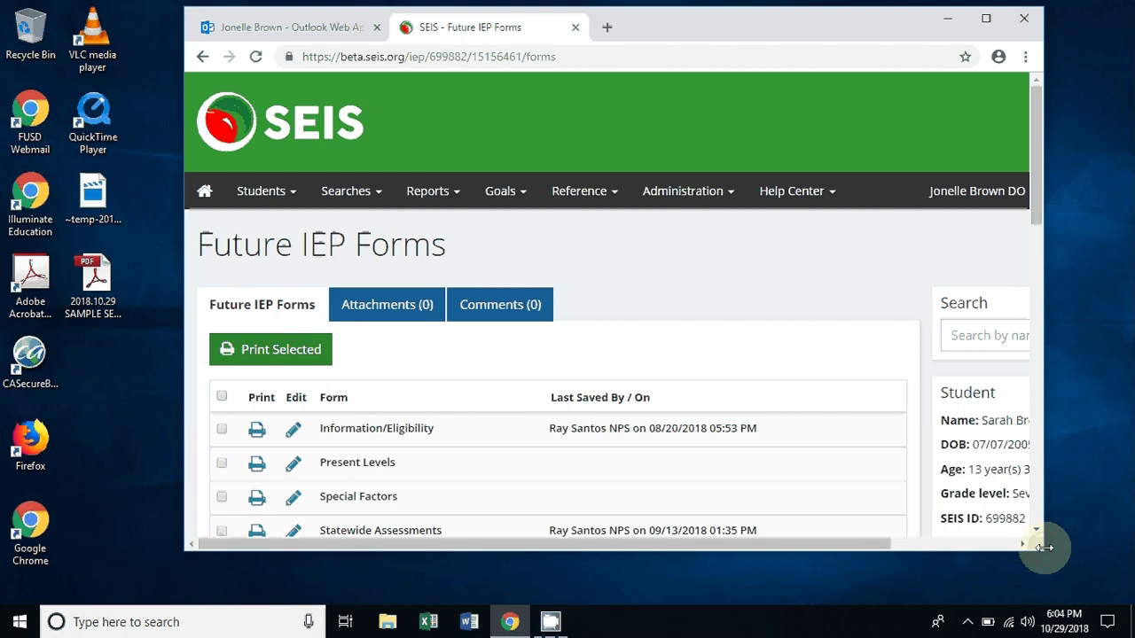
pyautogui.moveTo(1044, 542); pyautogui.dragTo(1107, 543)
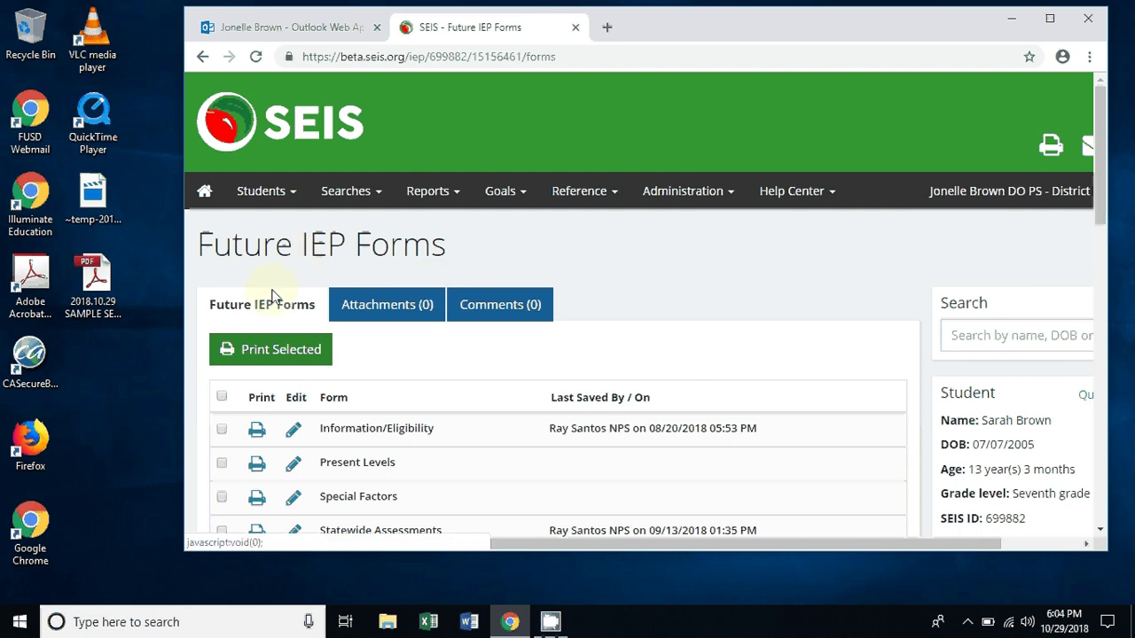
pyautogui.click(402, 305)
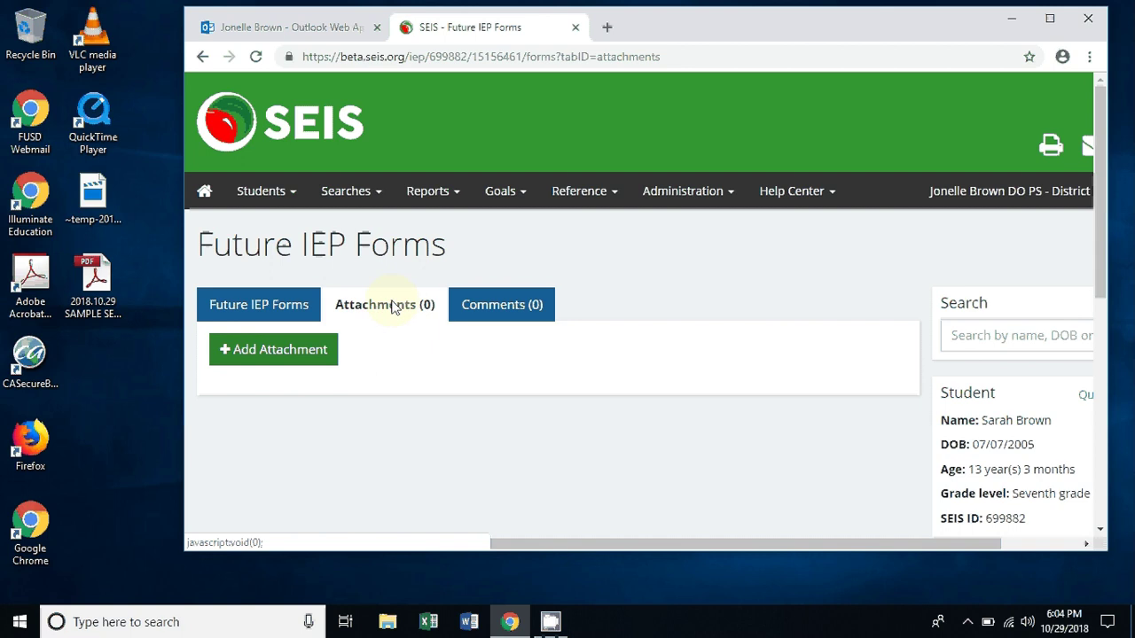
pyautogui.click(317, 355)
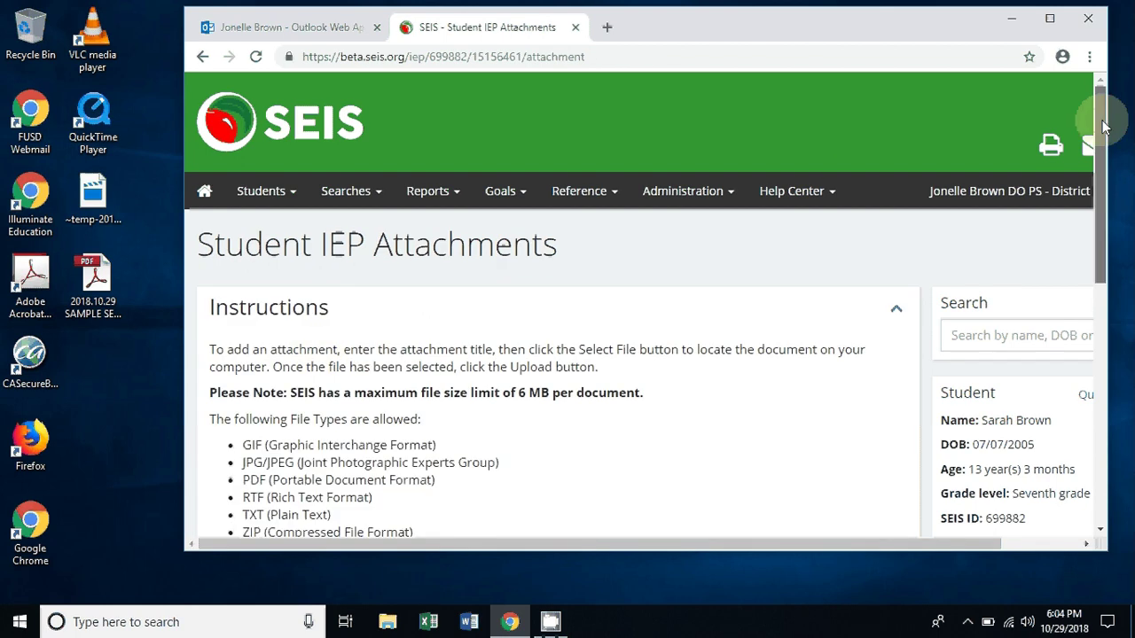
# - Read the attachment instructions for the allowed file types and the maximum file size
pyautogui.moveTo(1103, 127); pyautogui.dragTo(1105, 152)
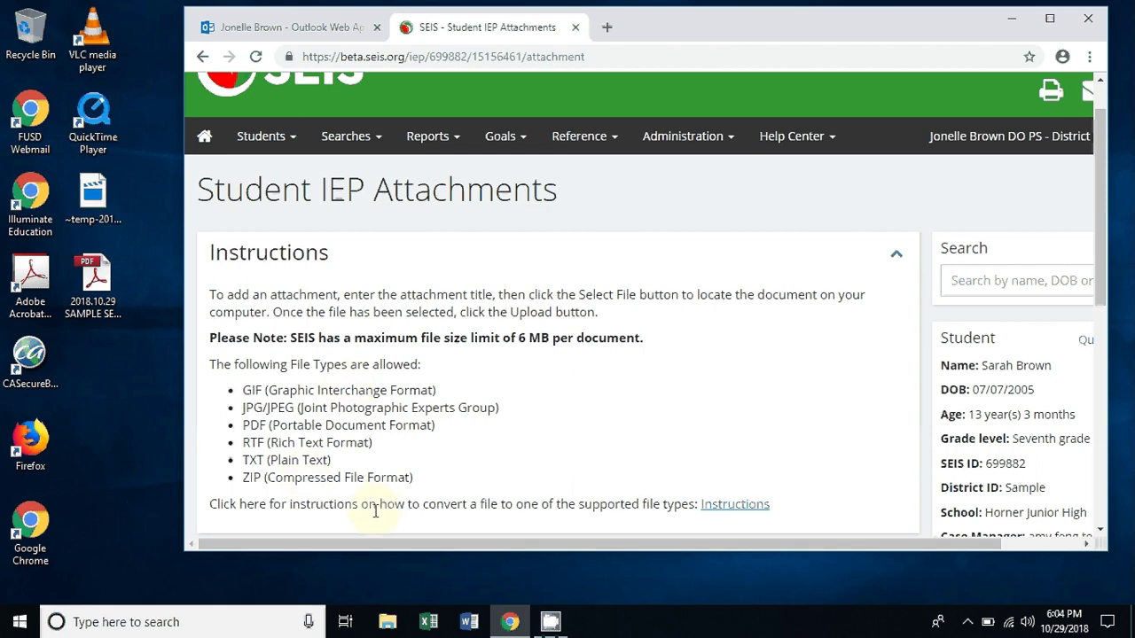
pyautogui.doubleClick(338, 425)
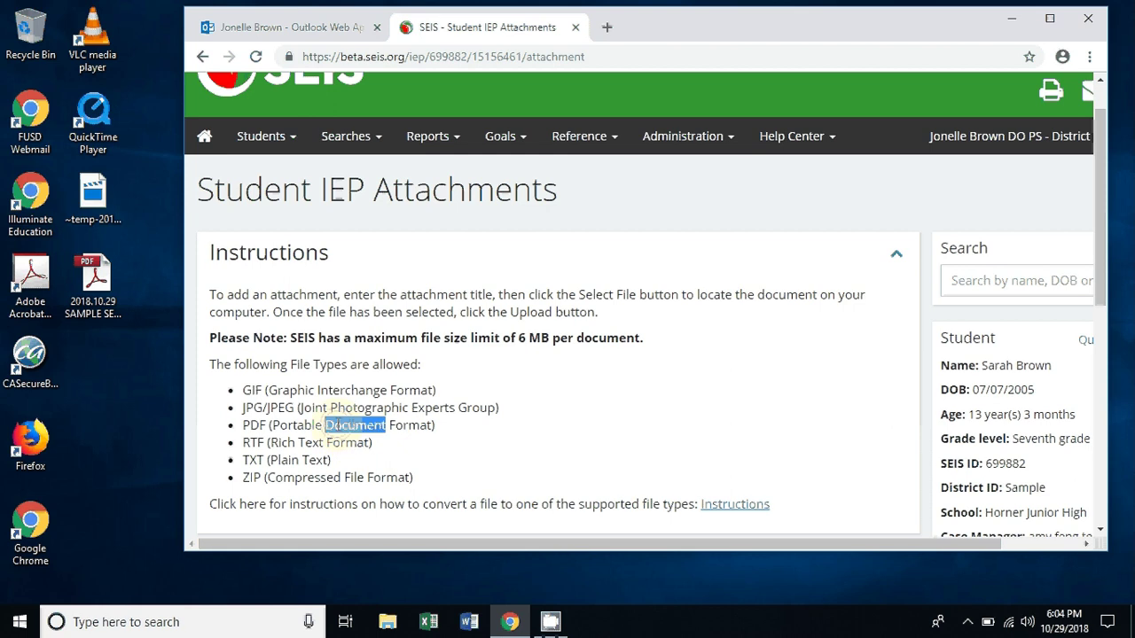
pyautogui.click(245, 427)
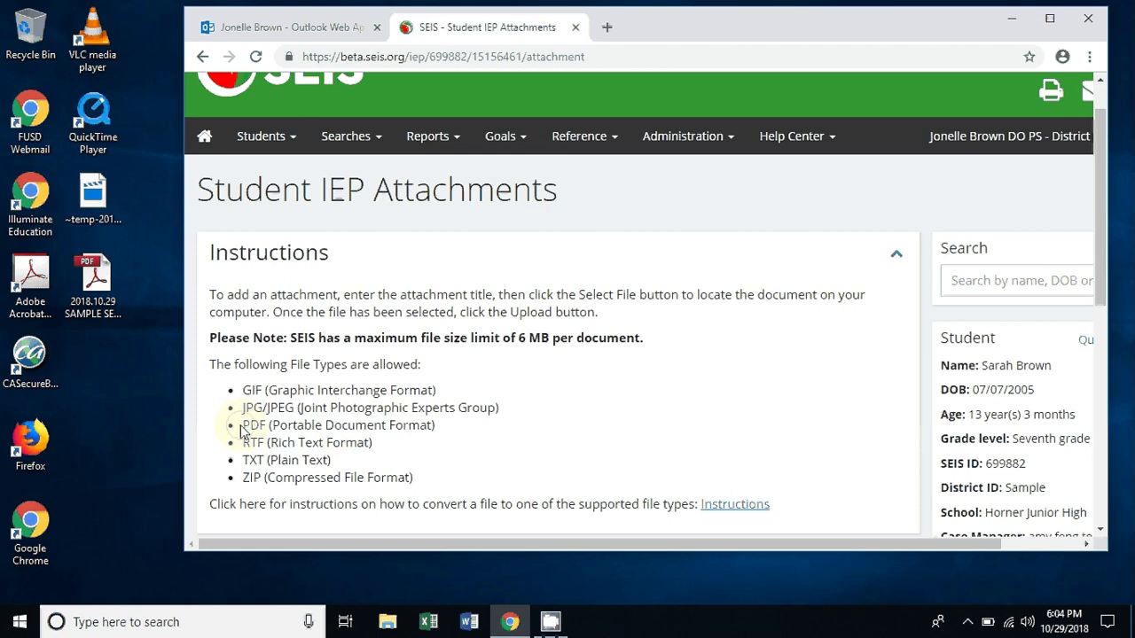
pyautogui.moveTo(241, 429); pyautogui.dragTo(436, 444)
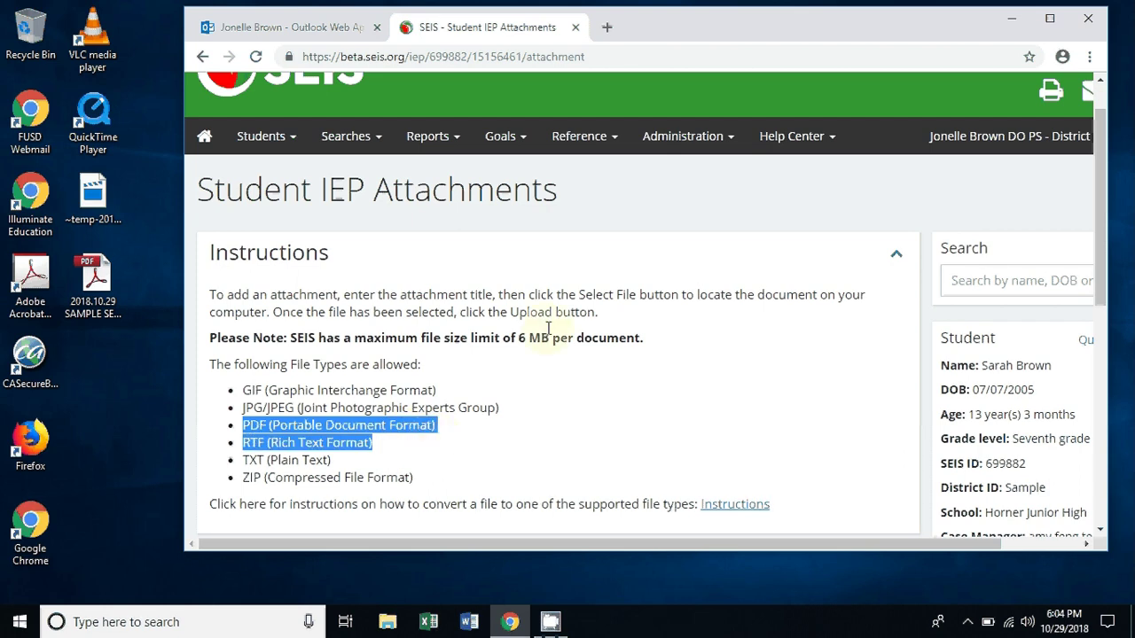
pyautogui.click(512, 339)
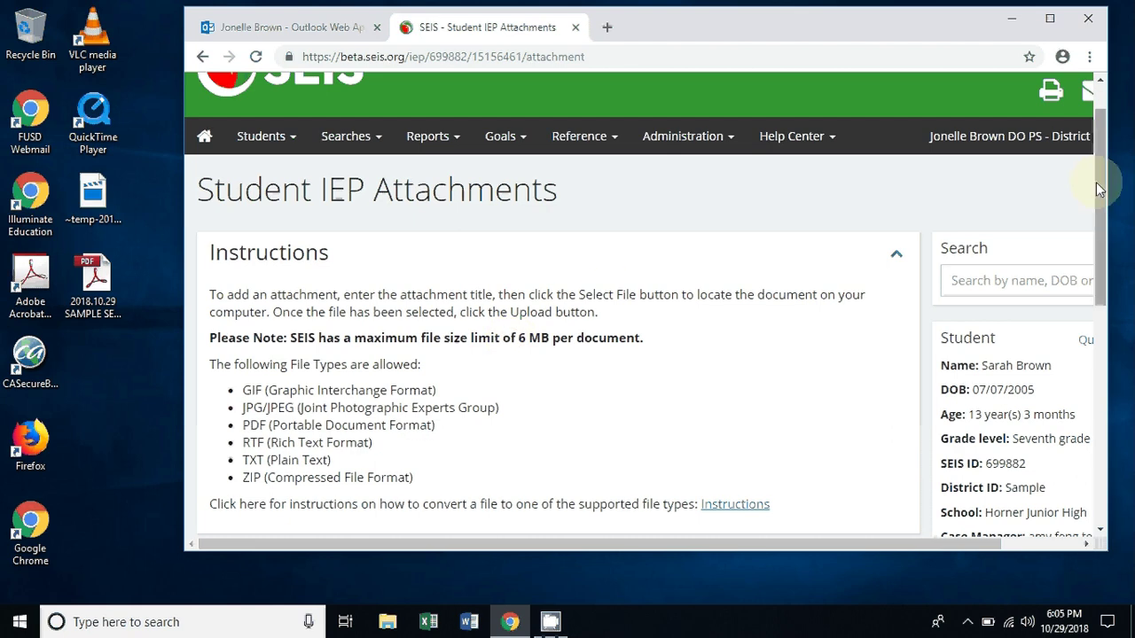
# - Begin the attachment title with the date 2018.10.29
pyautogui.moveTo(1096, 182); pyautogui.dragTo(1093, 303)
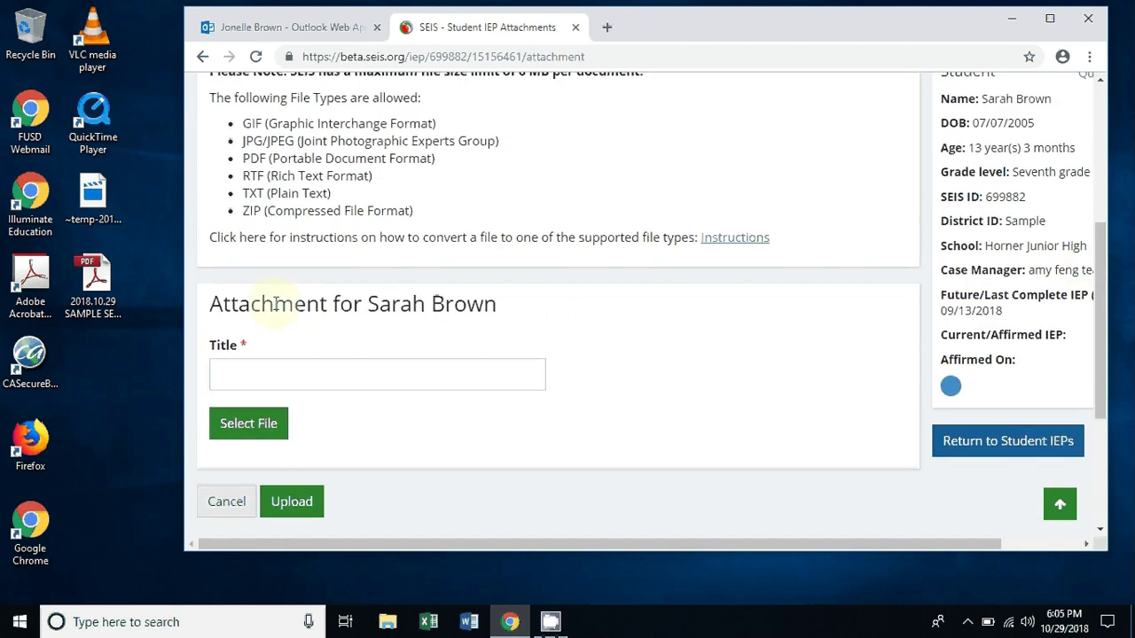
pyautogui.click(251, 377)
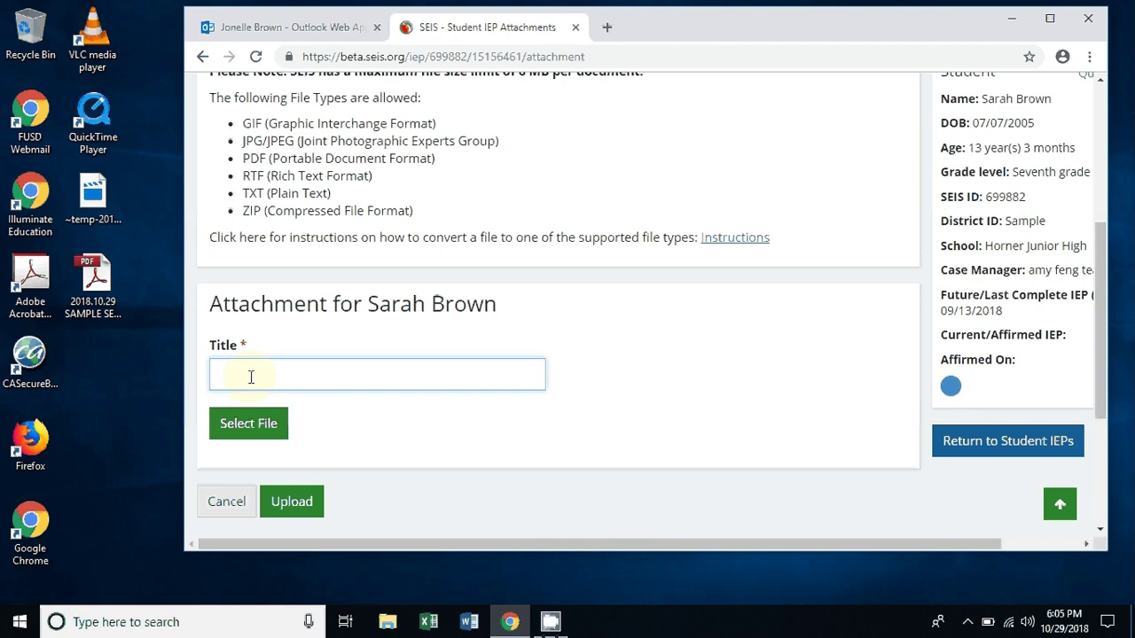
pyautogui.write('2018.')
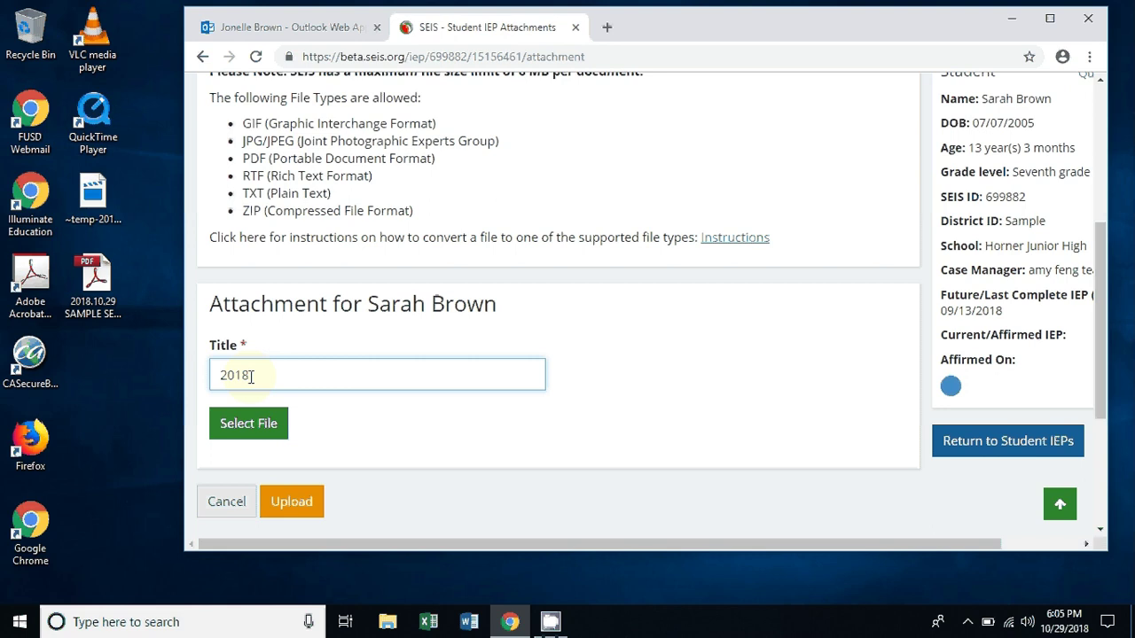
pyautogui.write('10.29')
pyautogui.write('SAMPLE S')
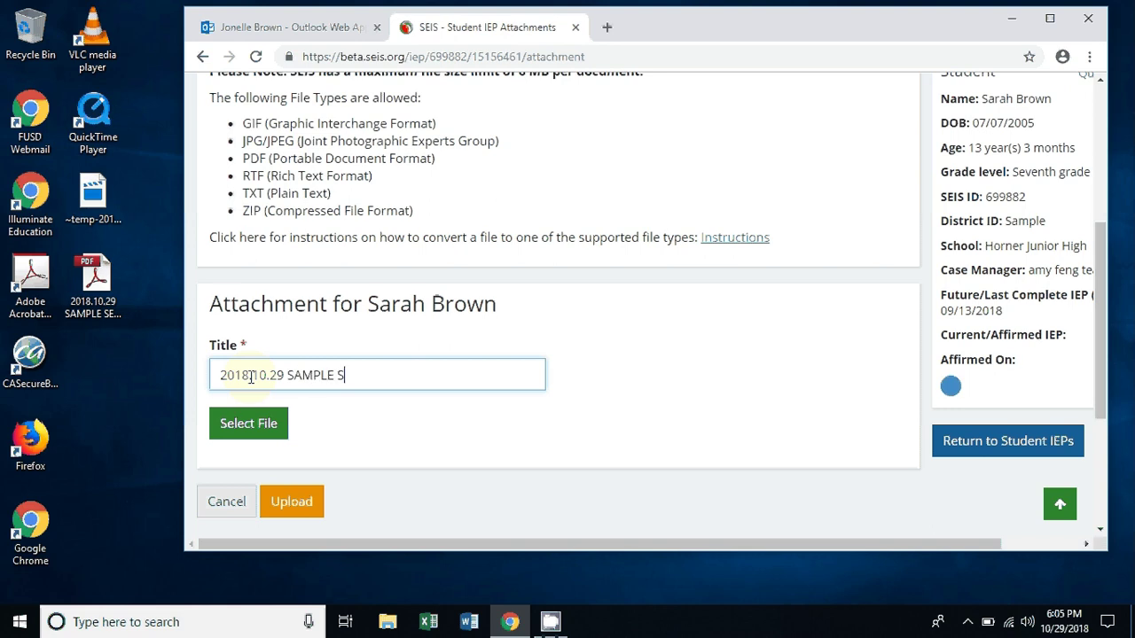
pyautogui.write('EIS UPLOAD')
pyautogui.press('BackSpace')
pyautogui.press('BackSpace')
pyautogui.press('BackSpace')
pyautogui.press('BackSpace')
pyautogui.press('BackSpace')
pyautogui.press('BackSpace')
pyautogui.press('BackSpace')
pyautogui.press('BackSpace')
pyautogui.press('BackSpace')
pyautogui.press('BackSpace')
pyautogui.press('BackSpace')
pyautogui.press('BackSpace')
pyautogui.press('BackSpace')
pyautogui.press('BackSpace')
pyautogui.press('BackSpace')
pyautogui.press('BackSpace')
pyautogui.press('BackSpace')
pyautogui.press('BackSpace')
# - Complete the attachment title as 2018.10.29 Signed Notice of Meeting
pyautogui.write('SIgned Notice ')
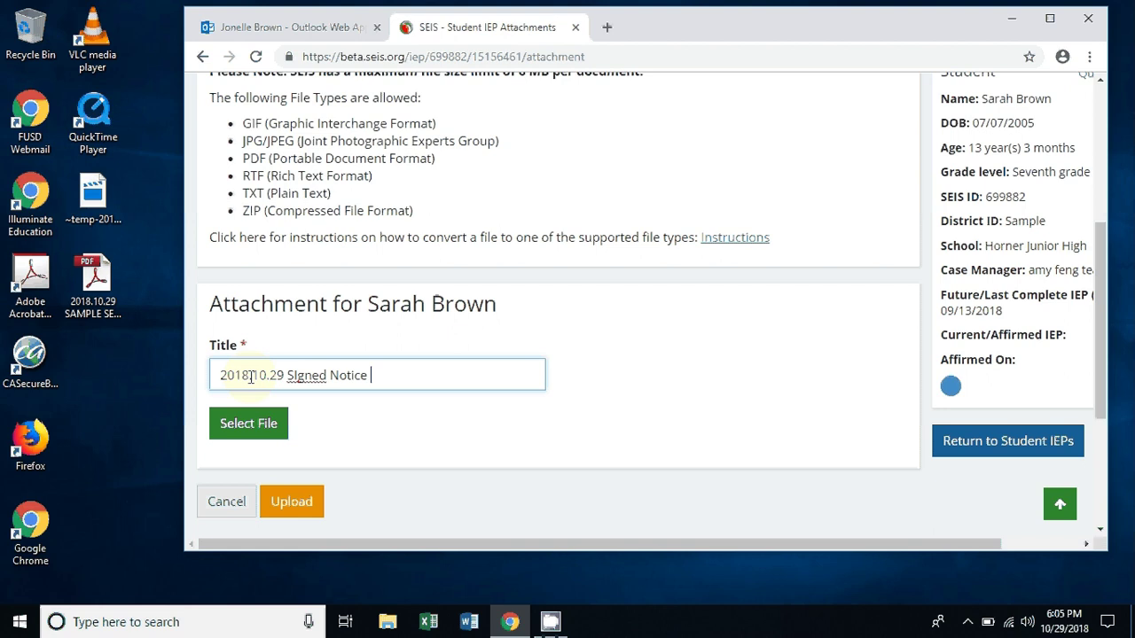
pyautogui.write('of Meeting')
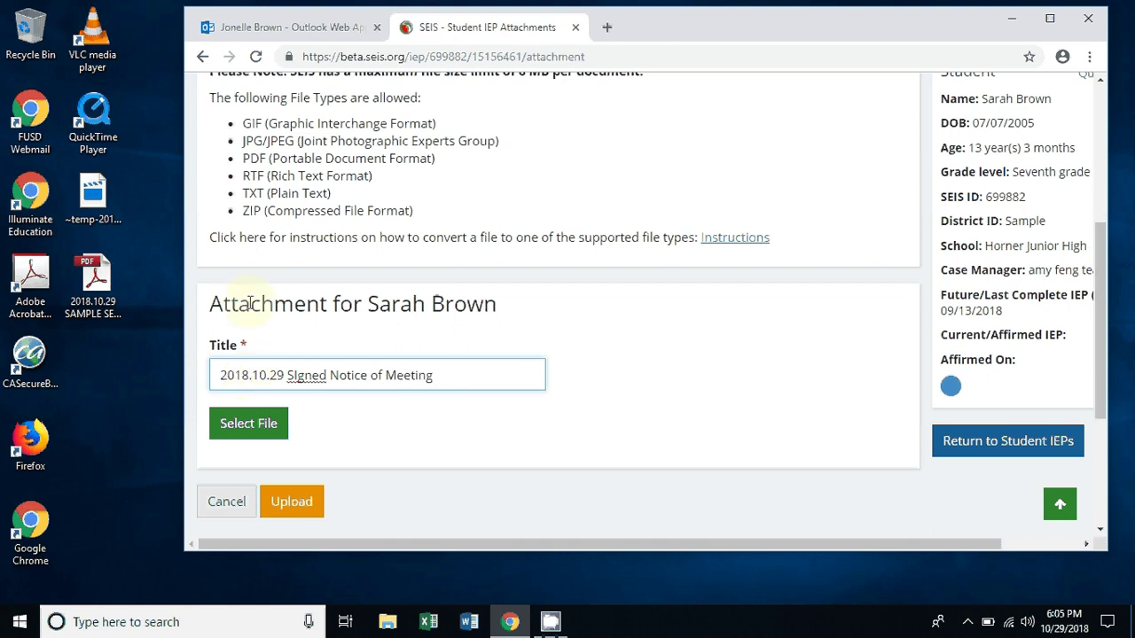
pyautogui.press('BackSpace')
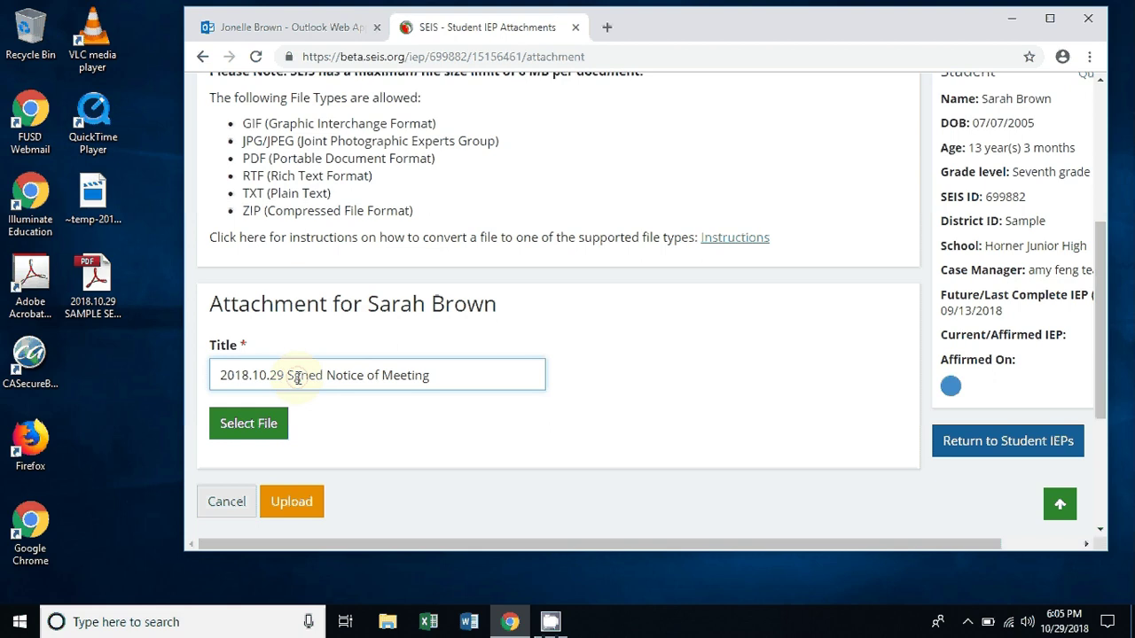
pyautogui.write('i')
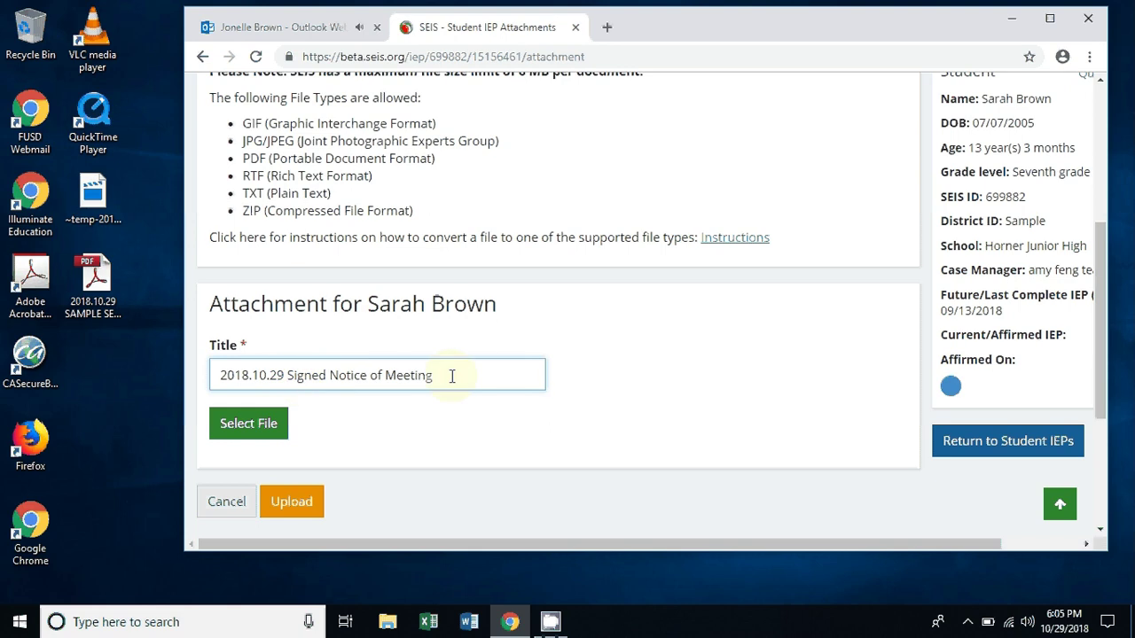
# - Replace the words after the date in the attachment title with SAMPLE SEIS UPLOAD
pyautogui.moveTo(453, 376); pyautogui.dragTo(288, 376)
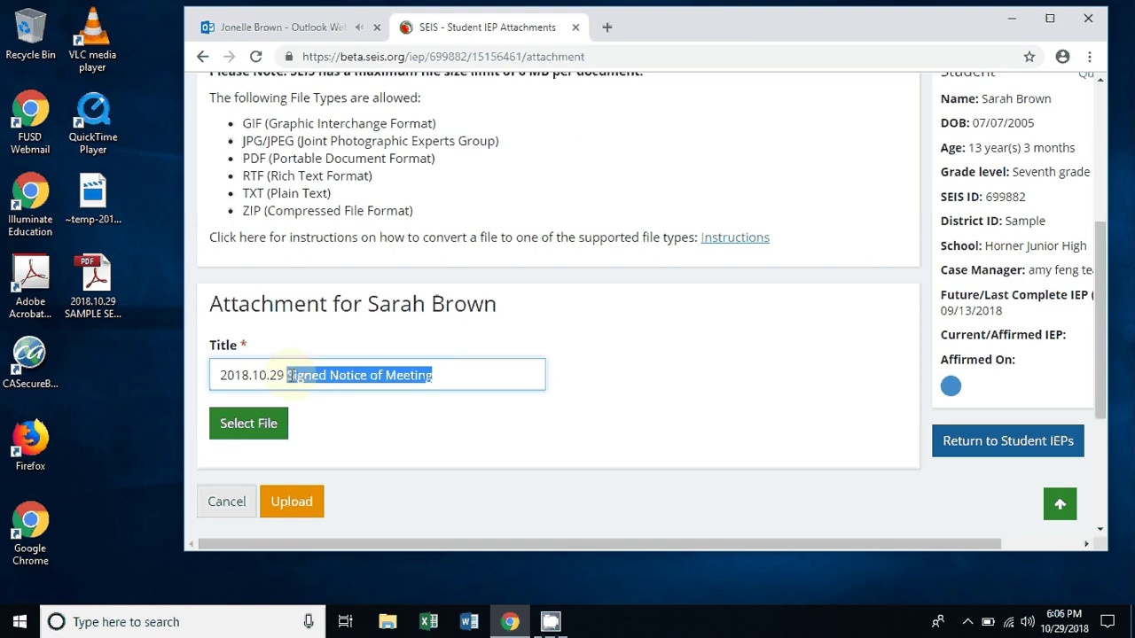
pyautogui.write('SAM')
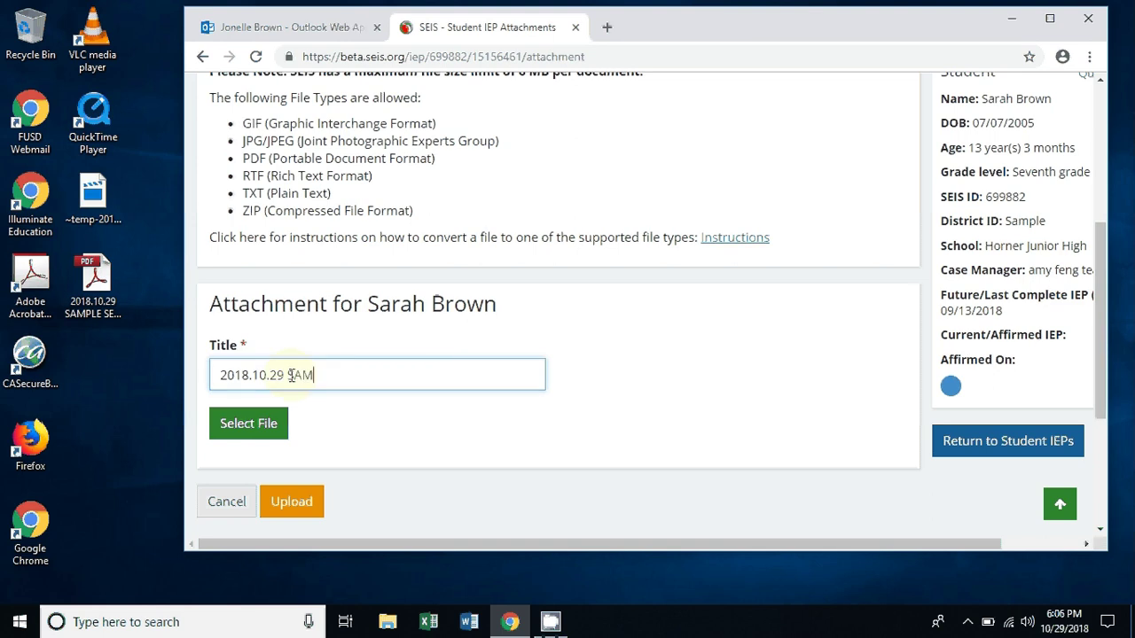
pyautogui.write('PLE SEIS UPLOAD')
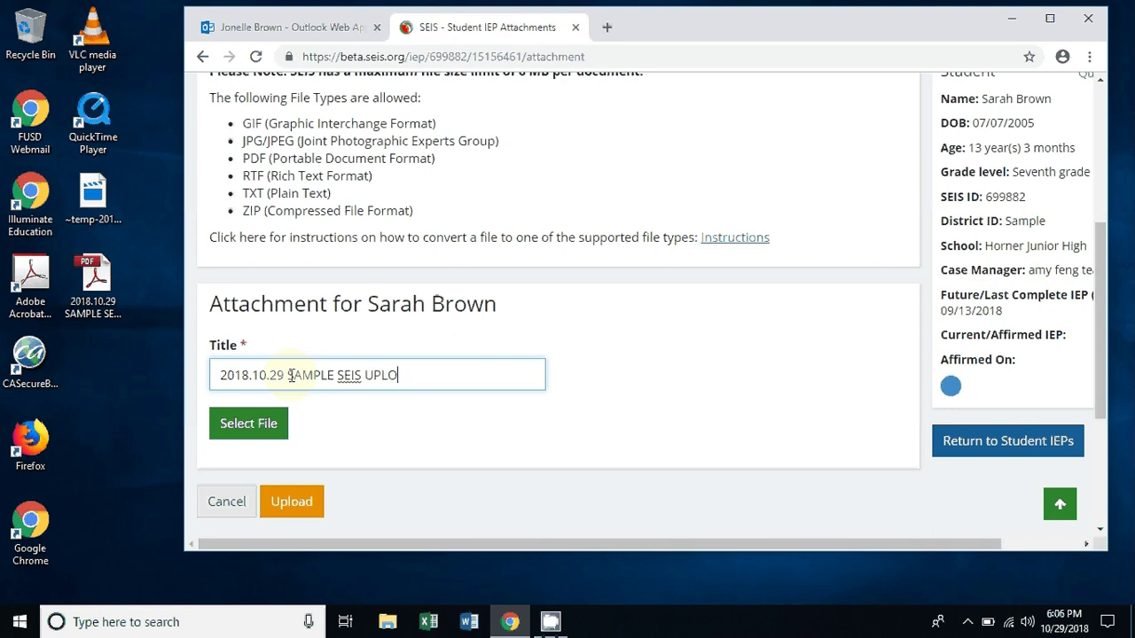
# - Choose the 2018.10.29 SAMPLE SEIS UPLOAD PDF from the desktop and upload it as the attachment
pyautogui.click(263, 430)
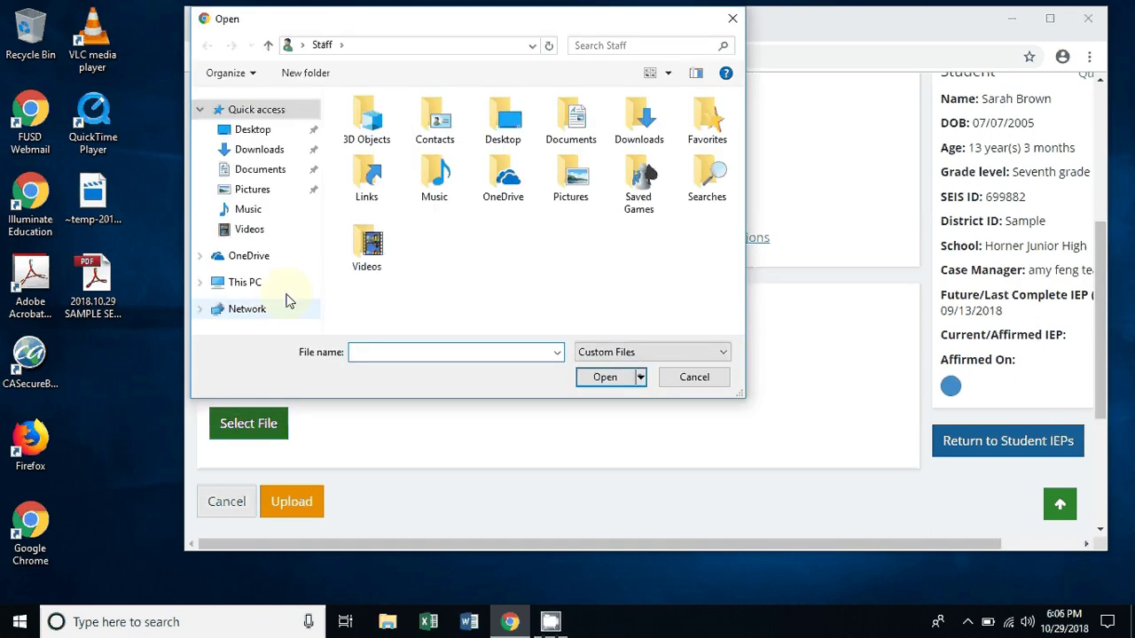
pyautogui.click(271, 139)
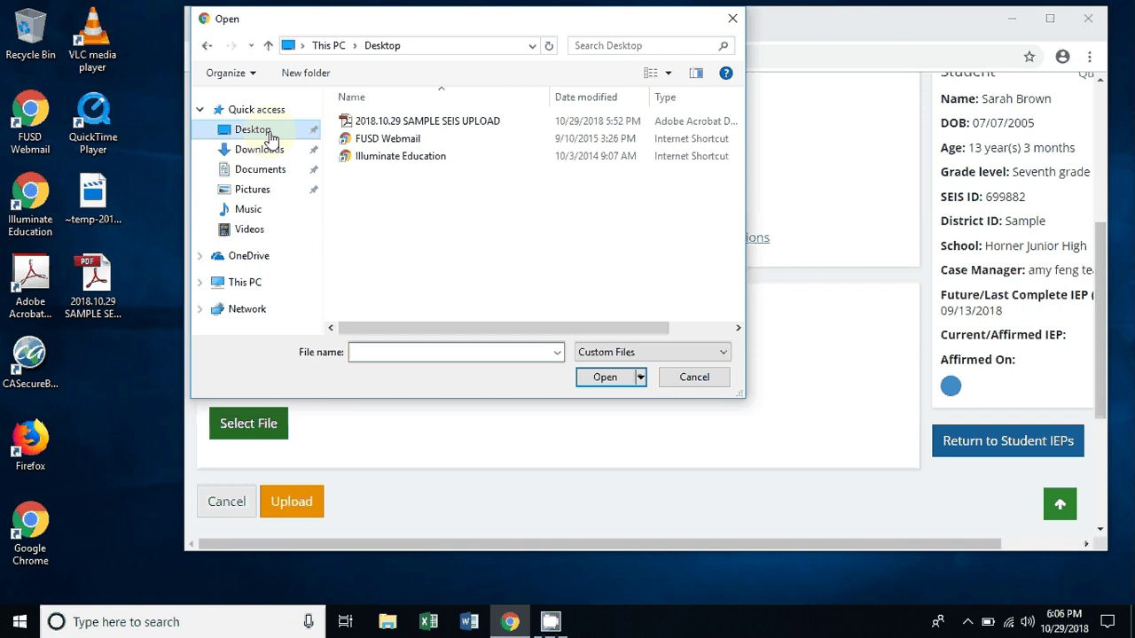
pyautogui.click(376, 131)
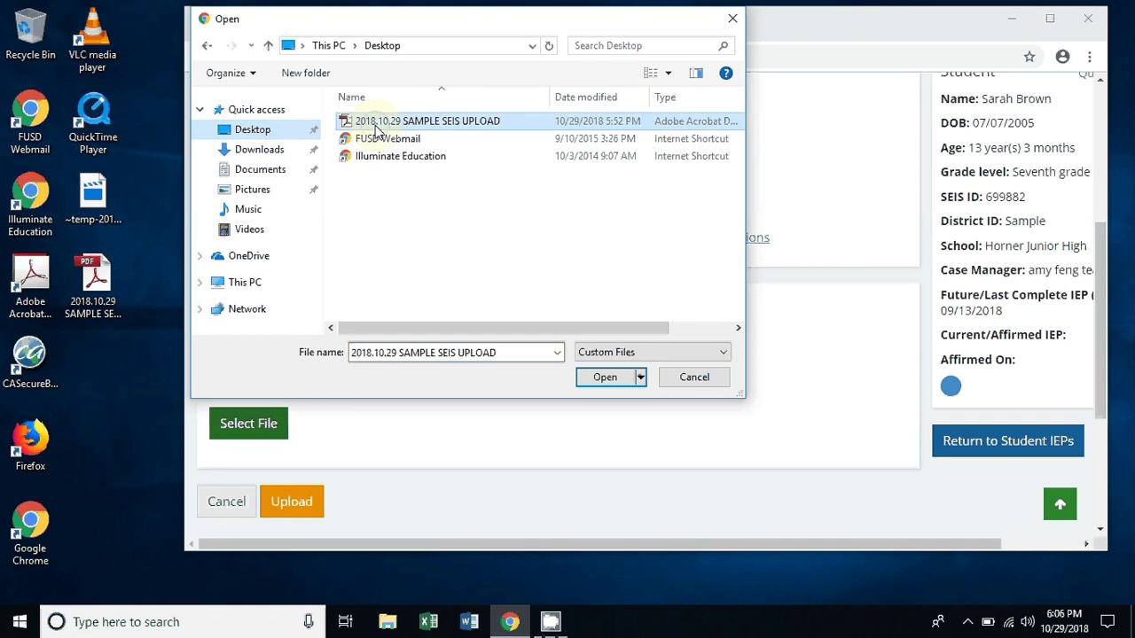
pyautogui.click(604, 379)
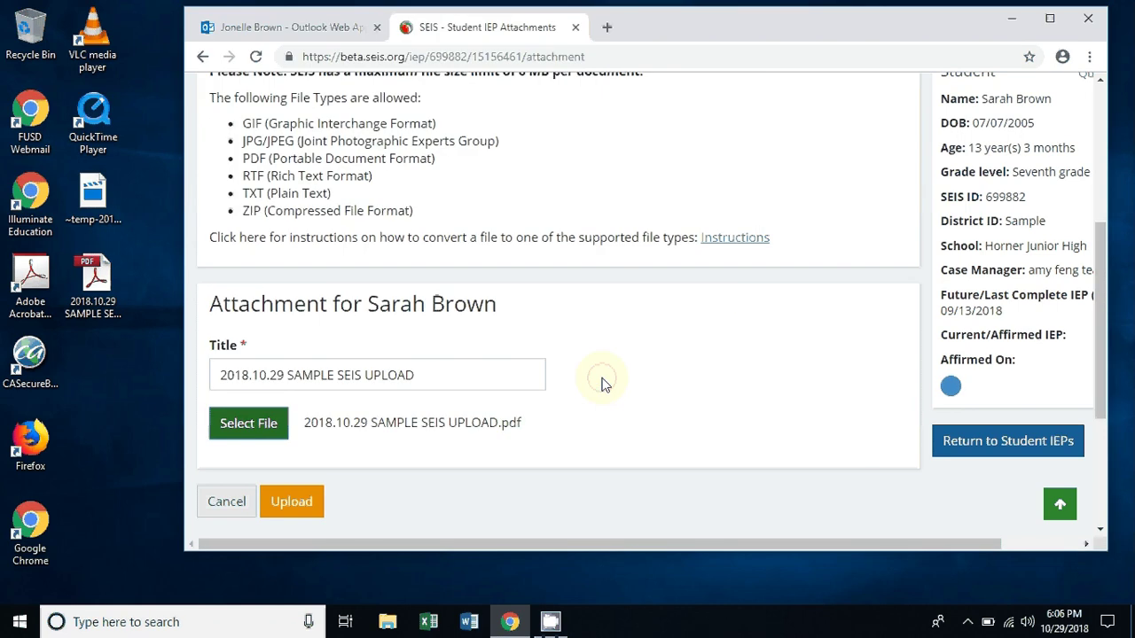
pyautogui.click(304, 510)
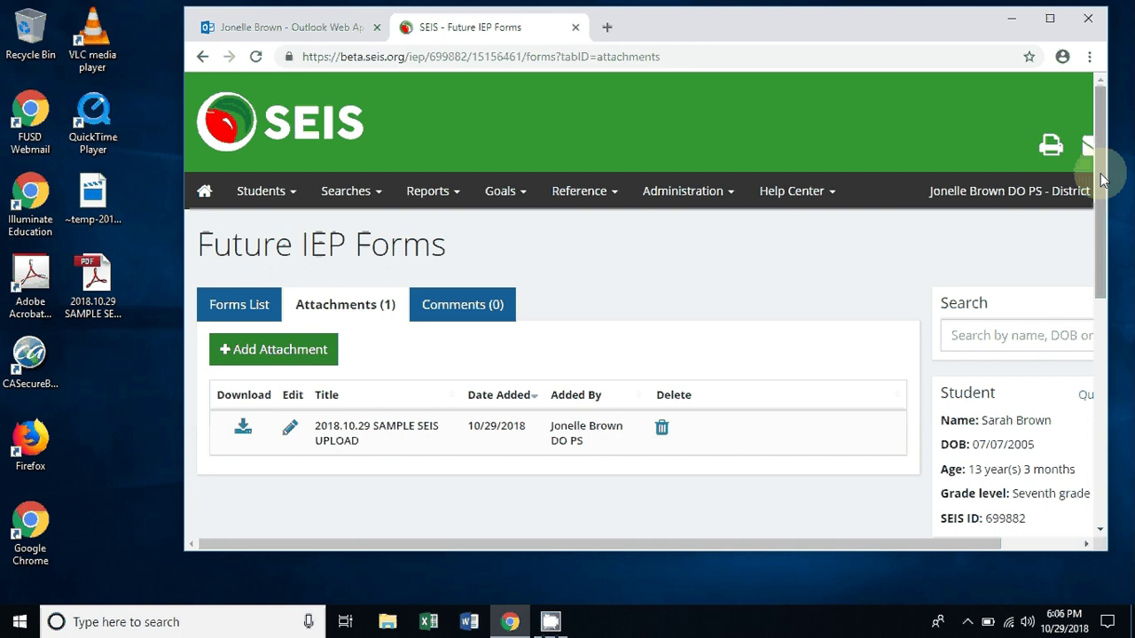
# - Try to download the 2018.10.29 SAMPLE SEIS UPLOAD attachment from the future IEP's attachment list
pyautogui.moveTo(1099, 180); pyautogui.dragTo(1099, 211)
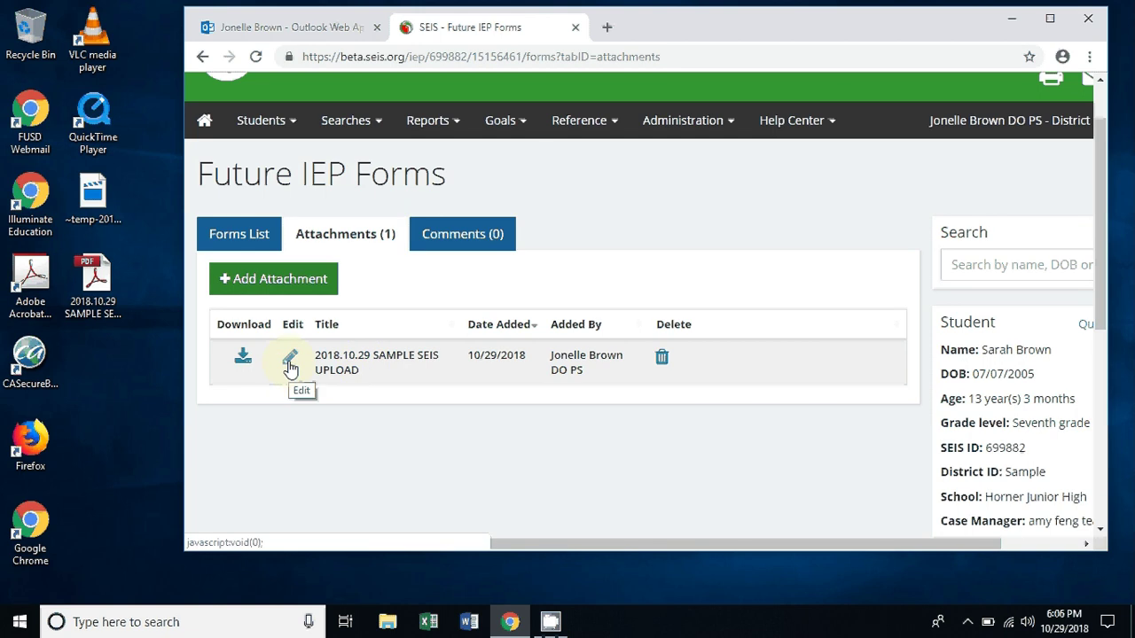
pyautogui.click(243, 358)
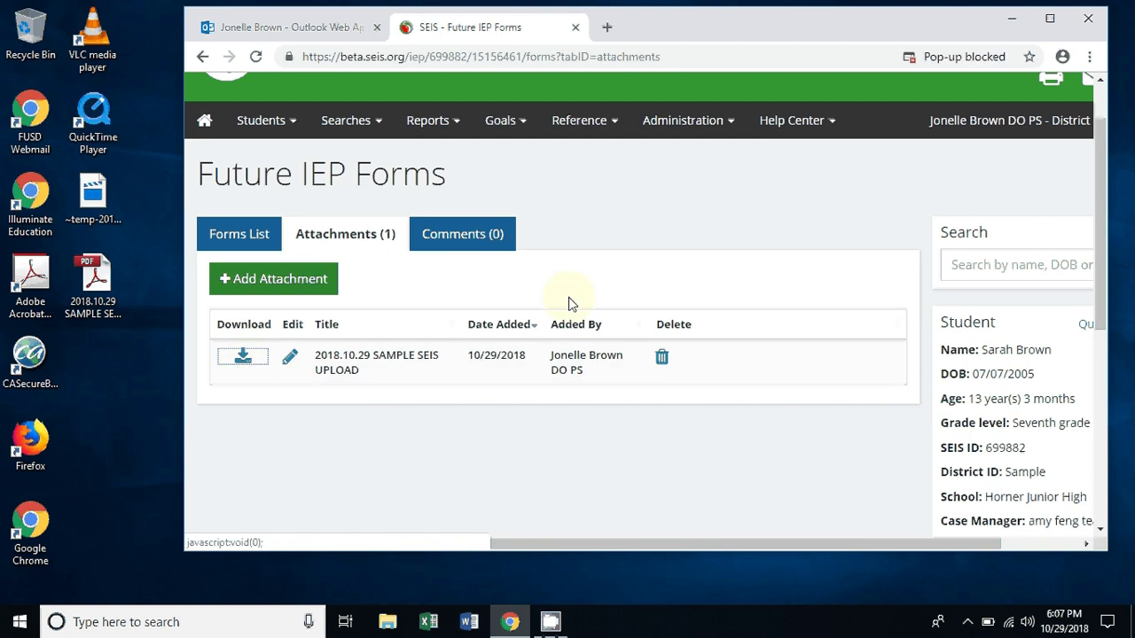
# - Delete the 2018.10.29 SAMPLE SEIS UPLOAD attachment from the student's future IEP and confirm the deletion
pyautogui.click(660, 359)
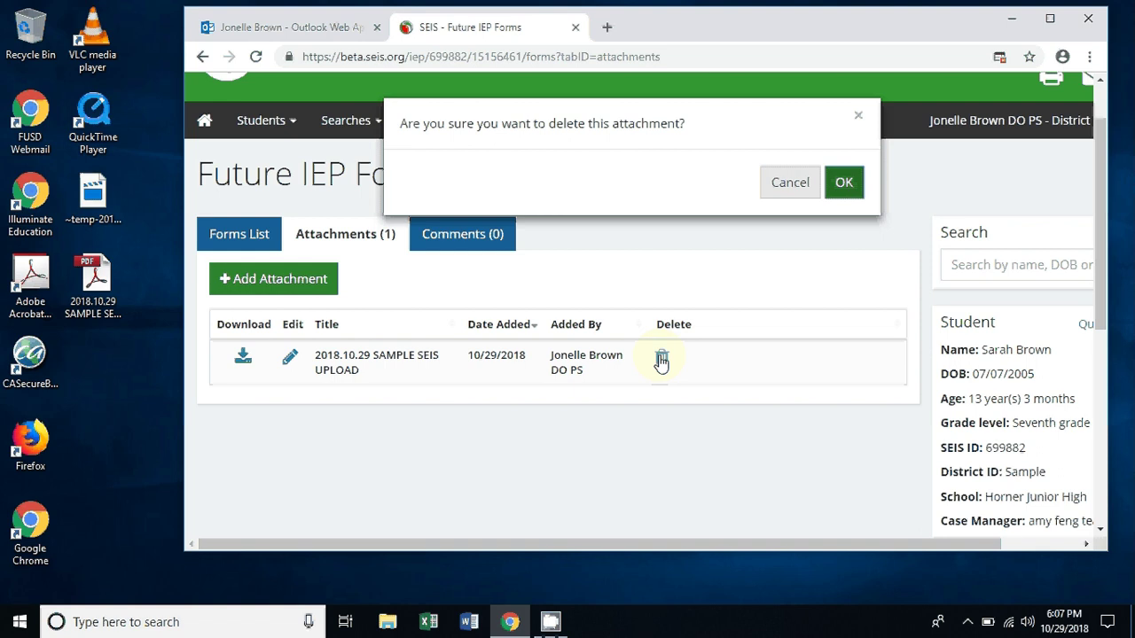
pyautogui.click(844, 182)
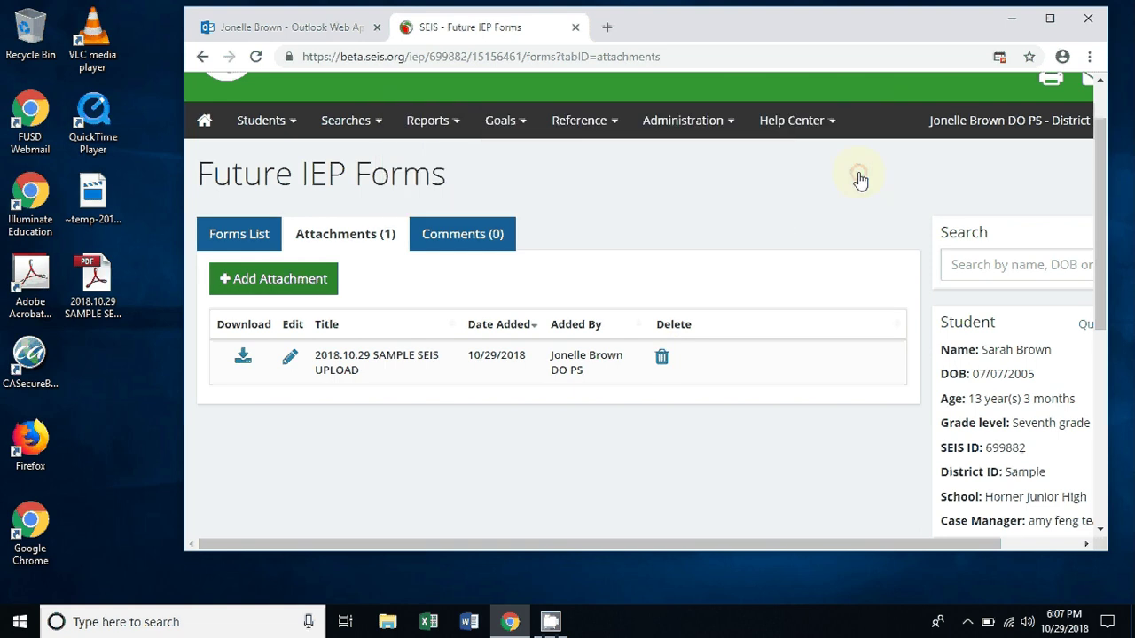